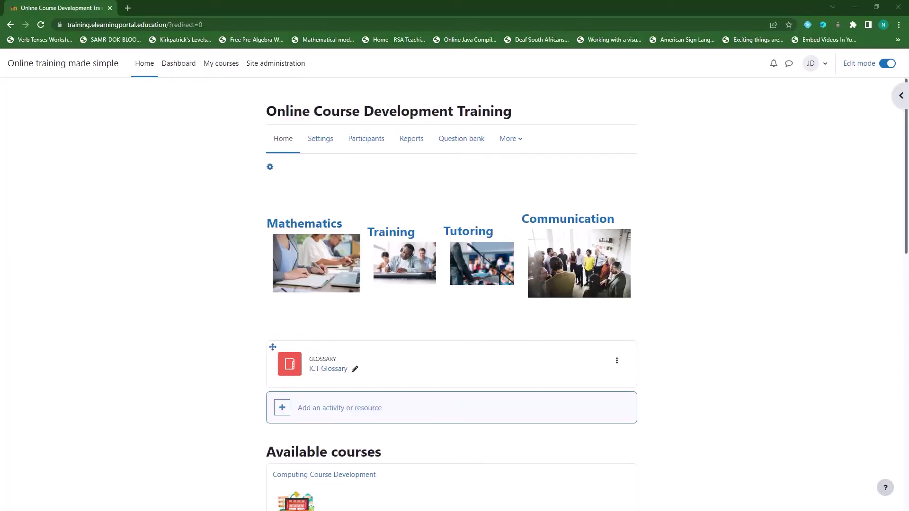
Search Google for 'moodle' in a new browser tab.
click(127, 7)
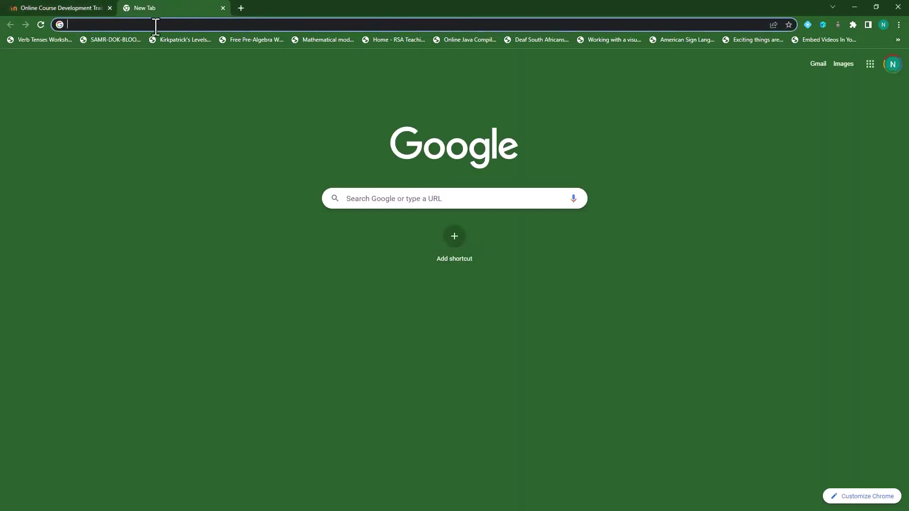
text(moodle)
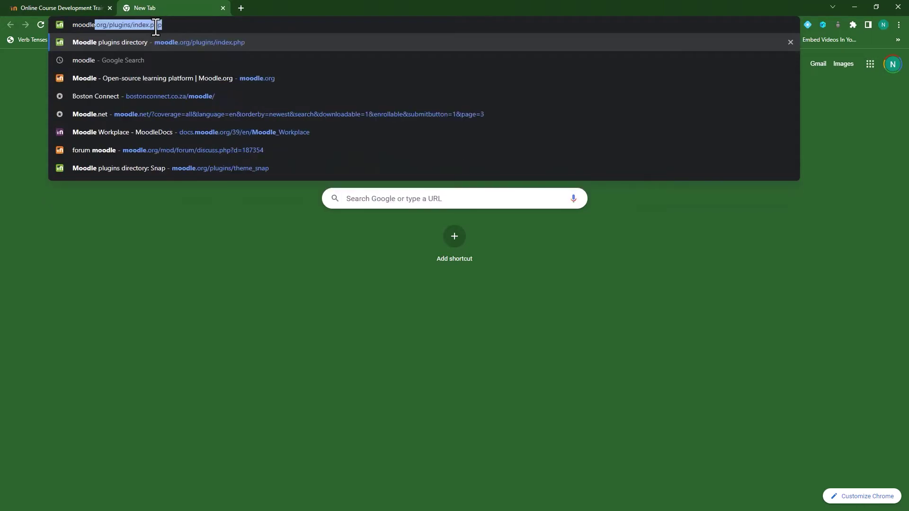
key(Delete)
key(Return)
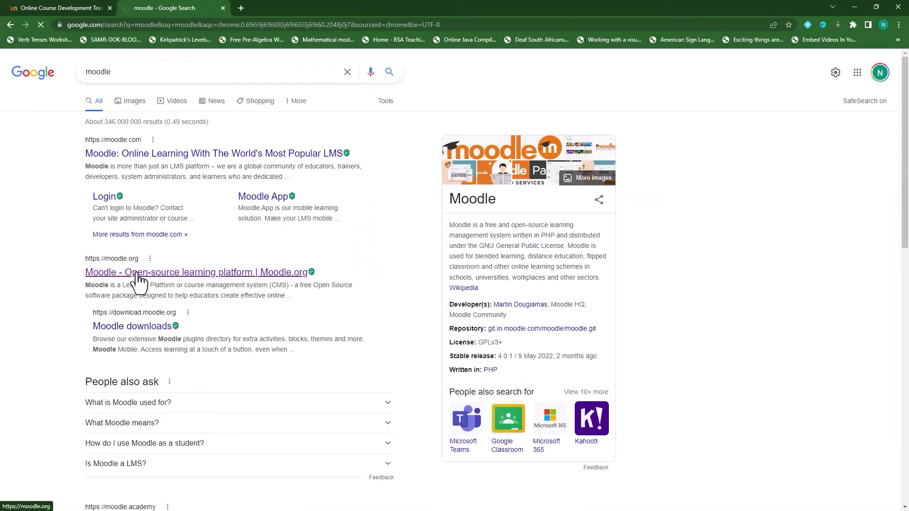
Search the Moodle.org plugins directory for h5p.
scroll(319, 294, down, 15)
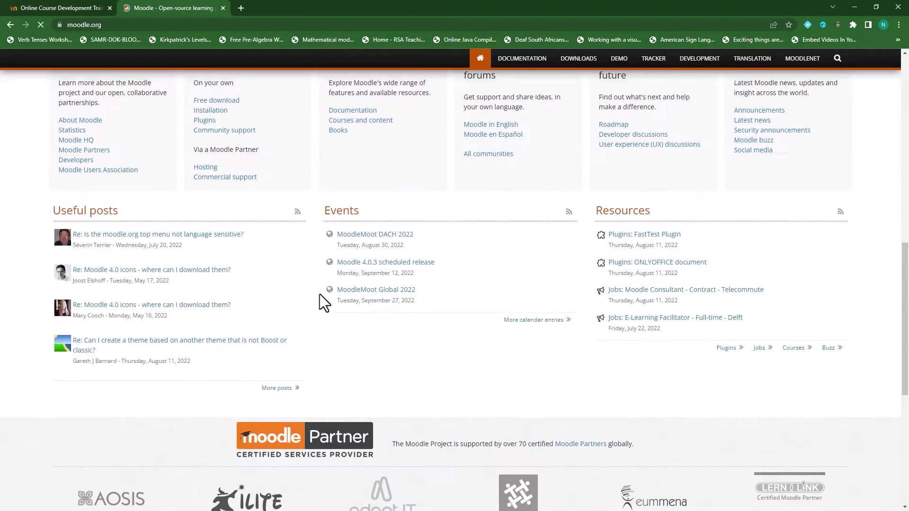
scroll(320, 296, down, 7)
click(203, 319)
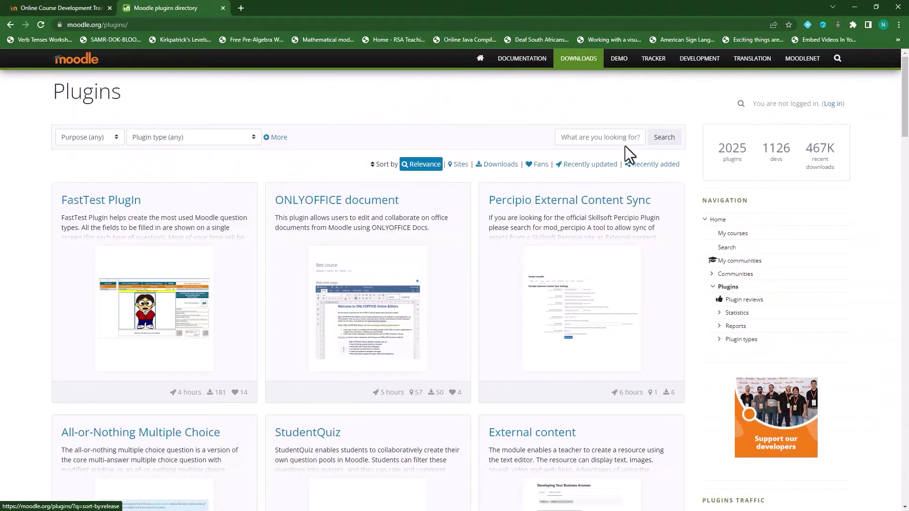
click(598, 137)
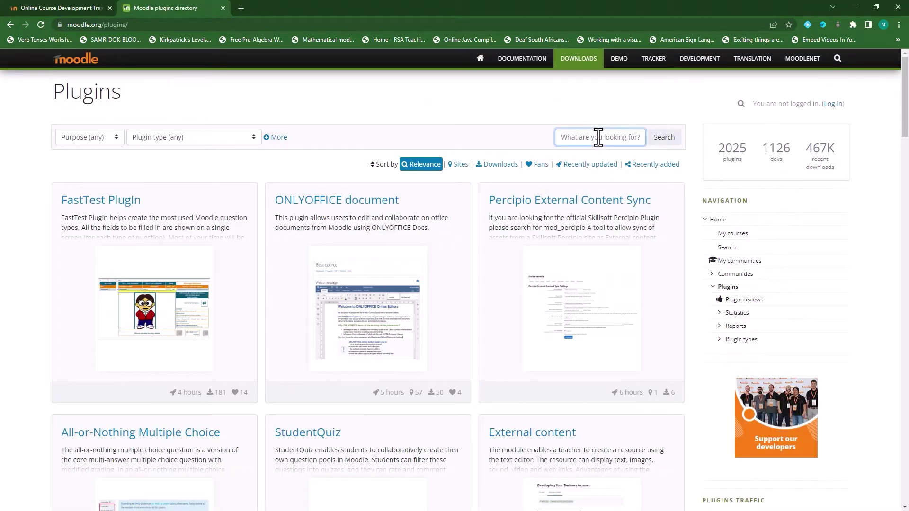
text(h5p)
click(665, 140)
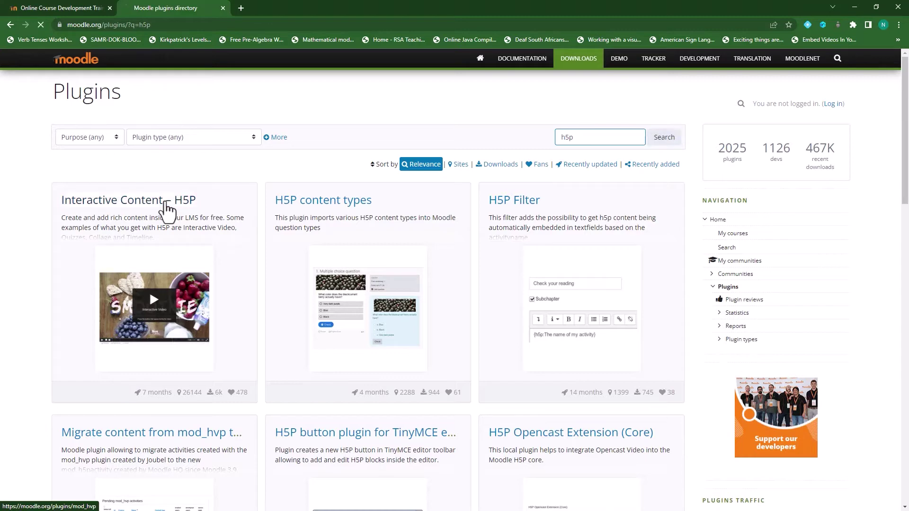
Download the Interactive Content – H5P and H5P content types plugin packages.
click(167, 205)
click(581, 163)
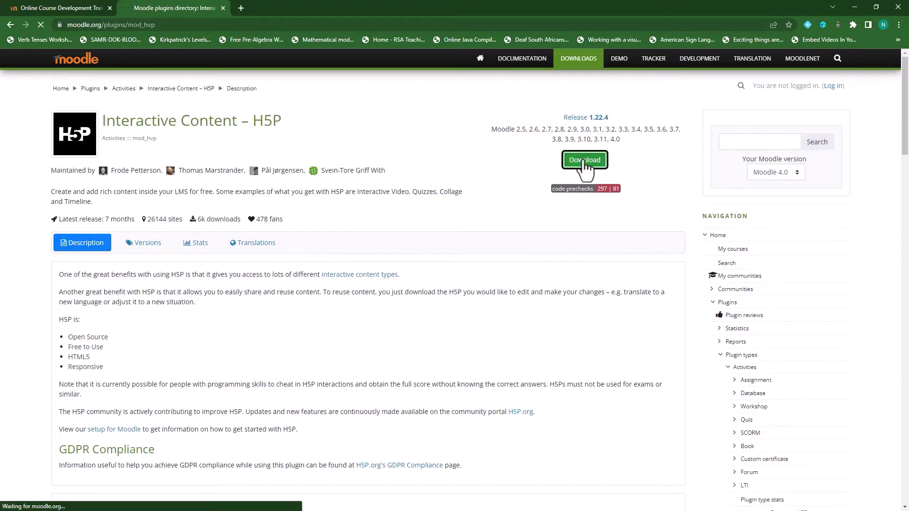
click(10, 25)
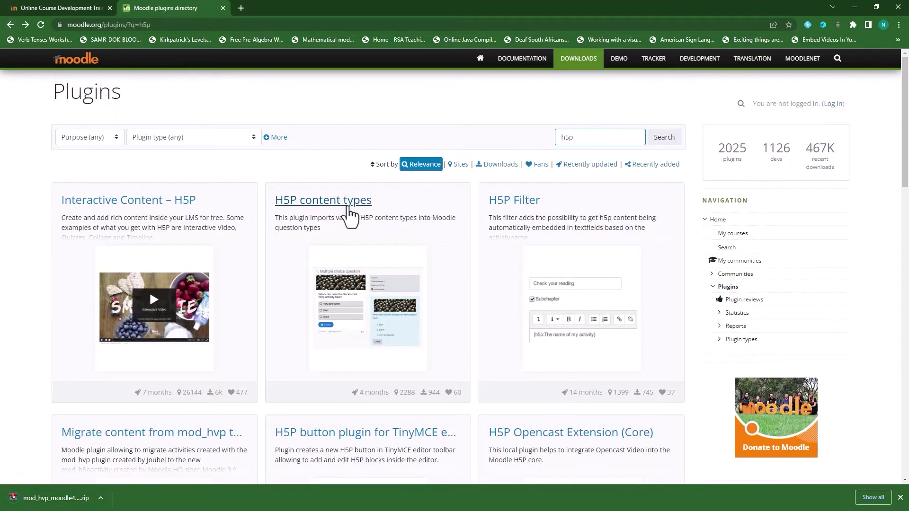
click(340, 206)
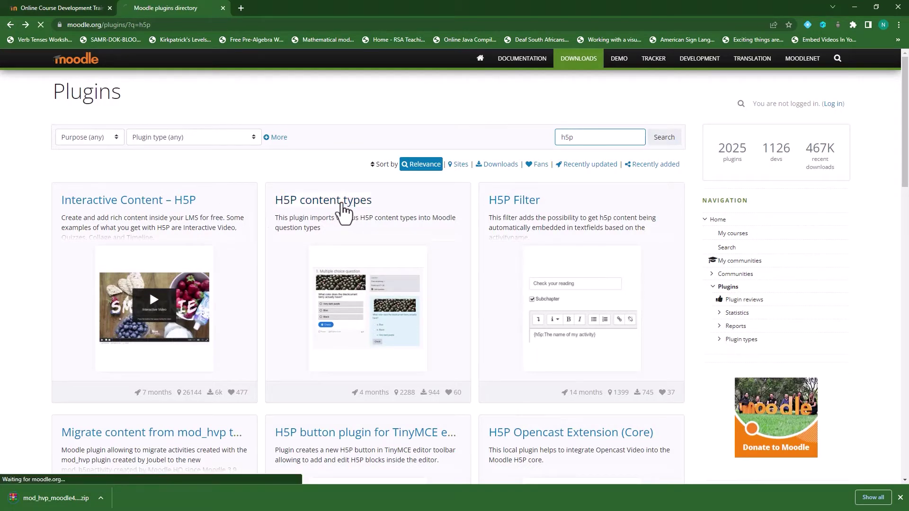
click(586, 150)
click(69, 7)
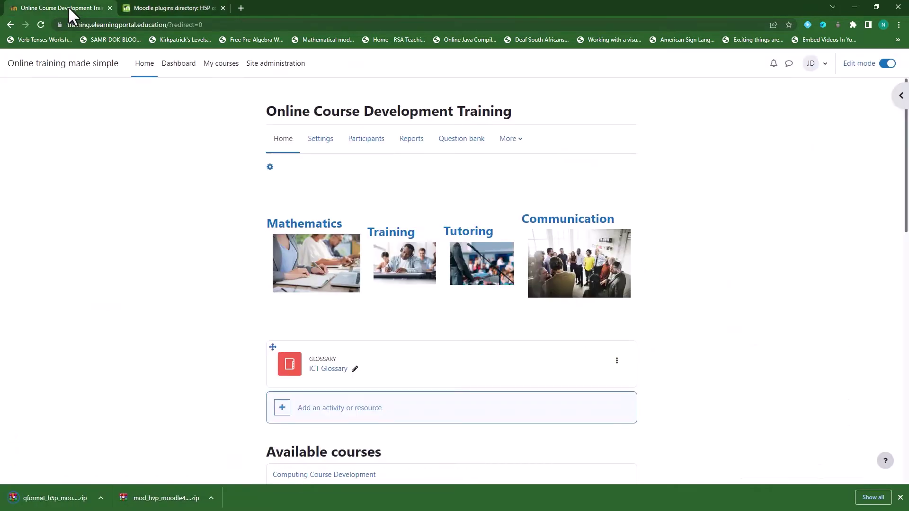
click(222, 8)
click(284, 66)
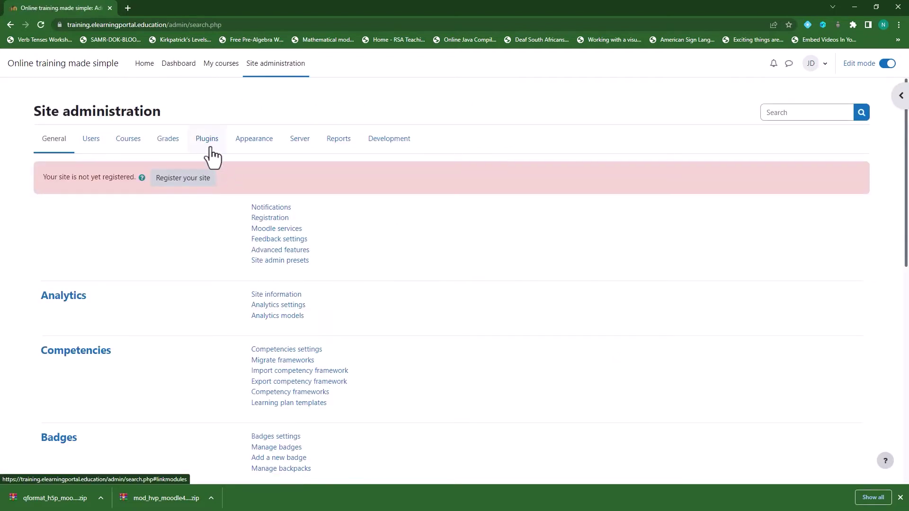
click(208, 141)
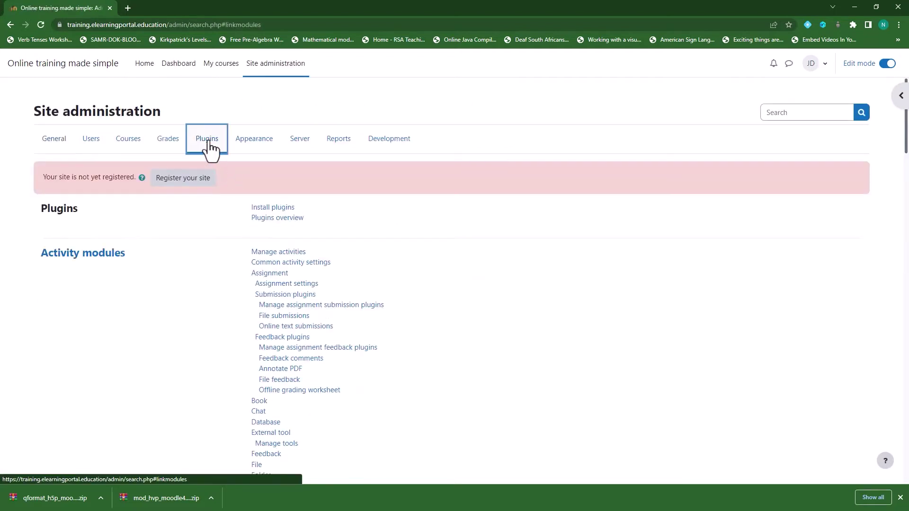
click(280, 209)
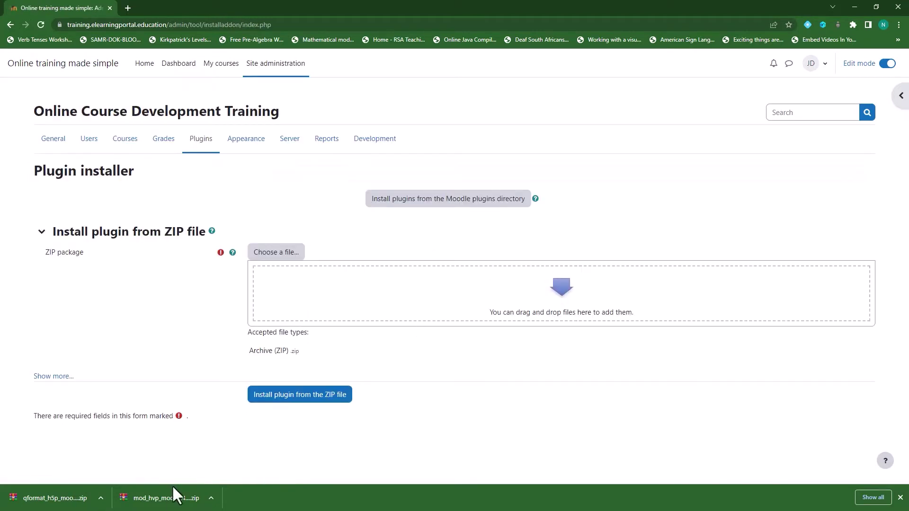
drag(170, 501, 337, 303)
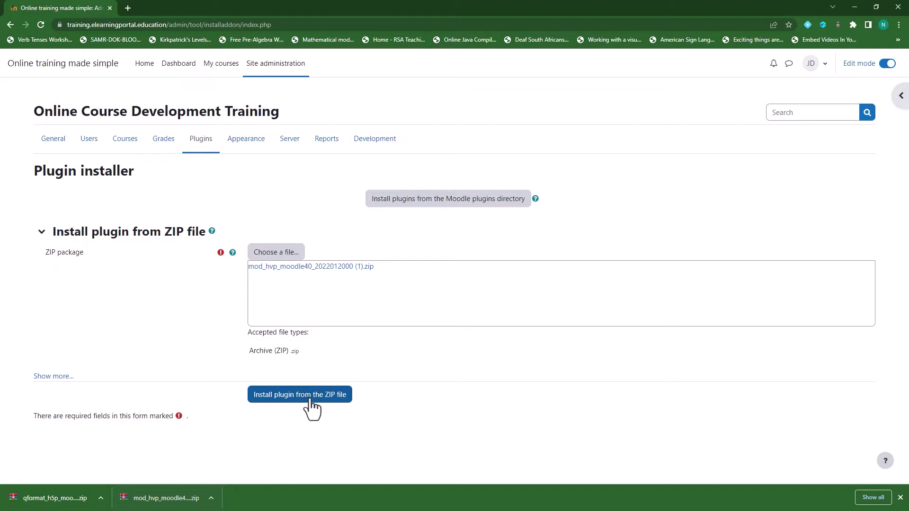
Install the mod_hvp package from ZIP, supplying the upgrade key and running the database upgrade.
click(310, 400)
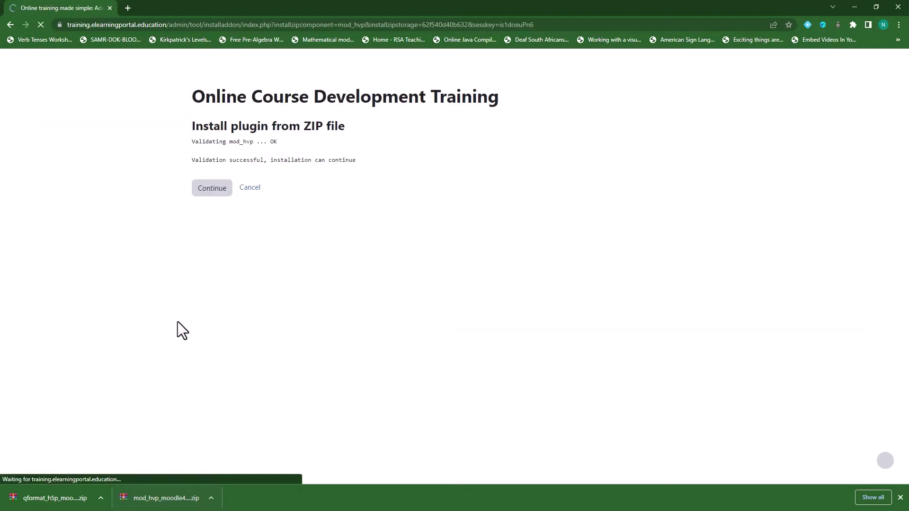
click(212, 189)
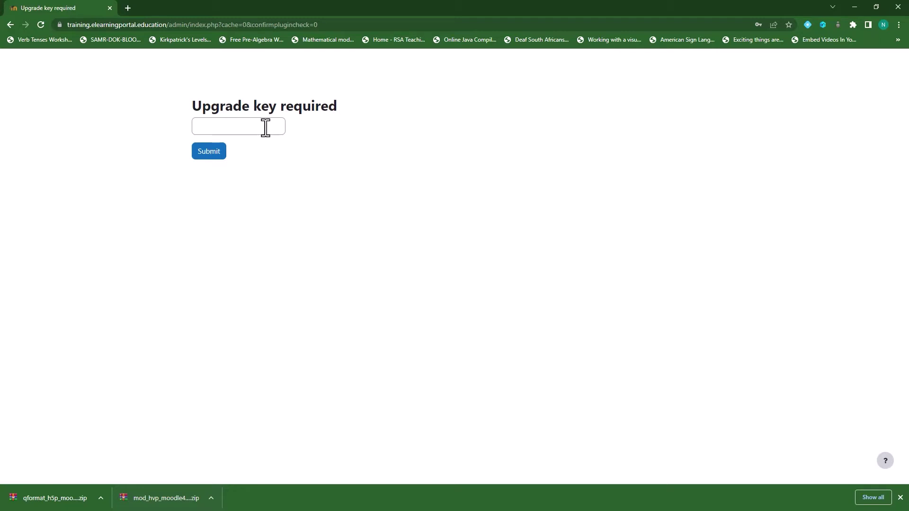
click(263, 129)
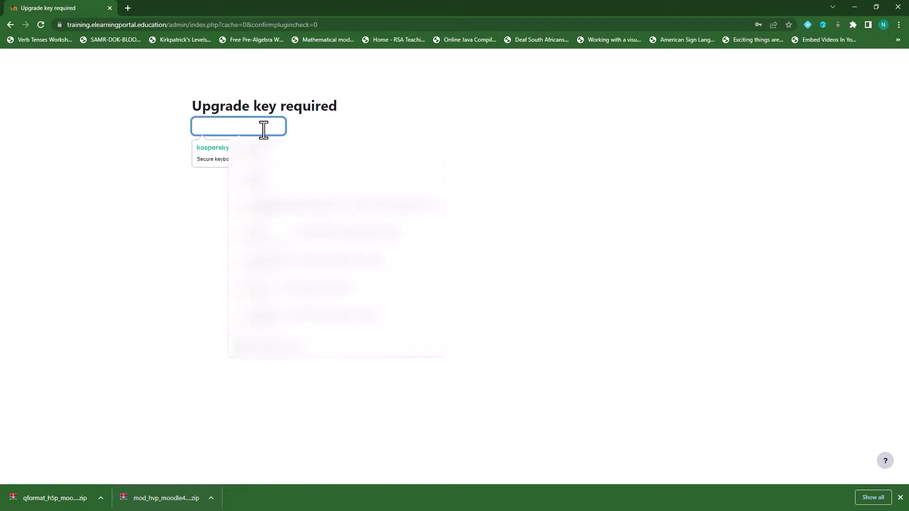
text(•••••••••)
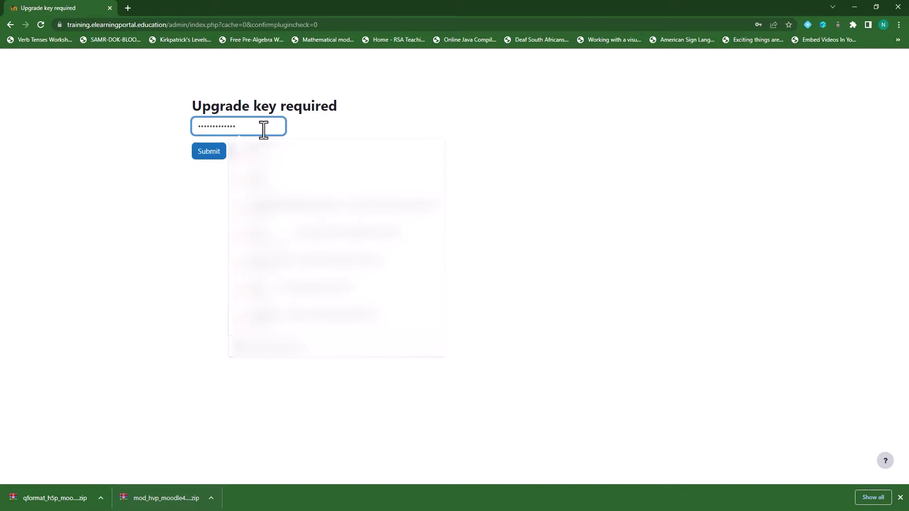
click(206, 156)
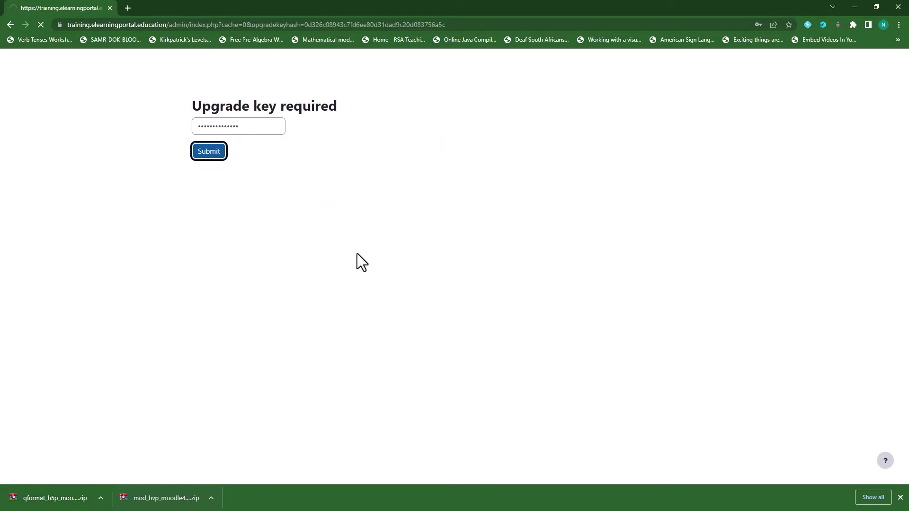
scroll(374, 258, down, 7)
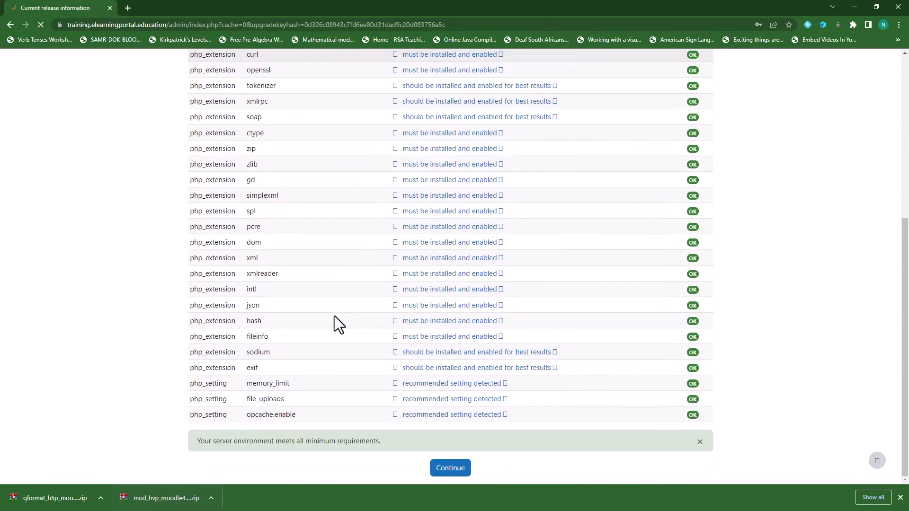
click(450, 469)
click(766, 159)
scroll(379, 357, down, 15)
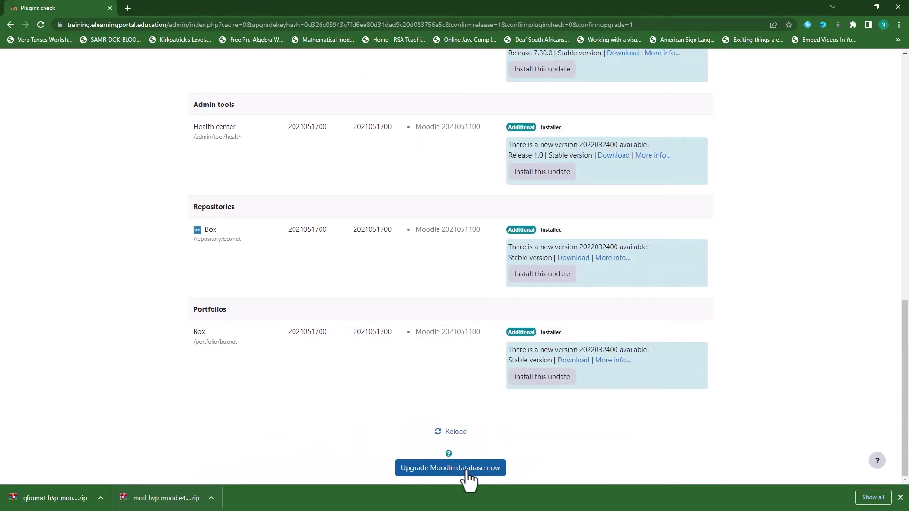
click(467, 469)
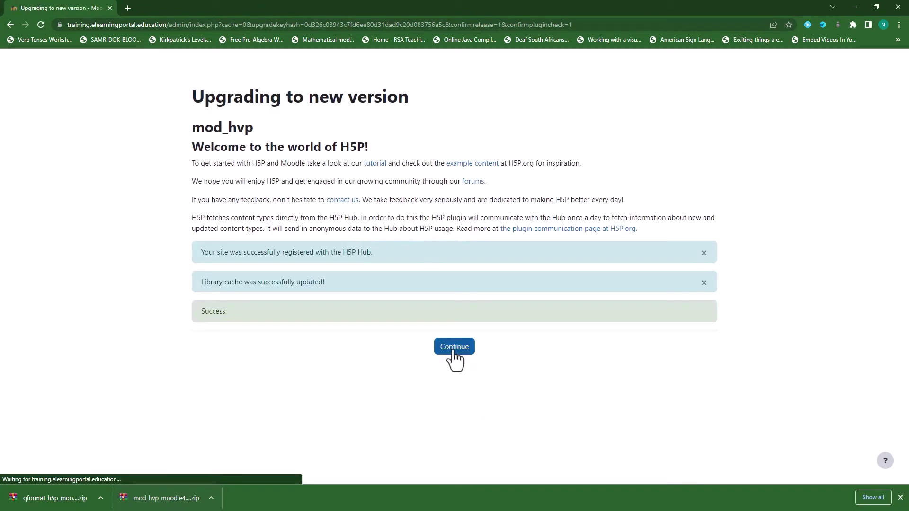
Save the H5P plugin settings with their default values.
click(454, 350)
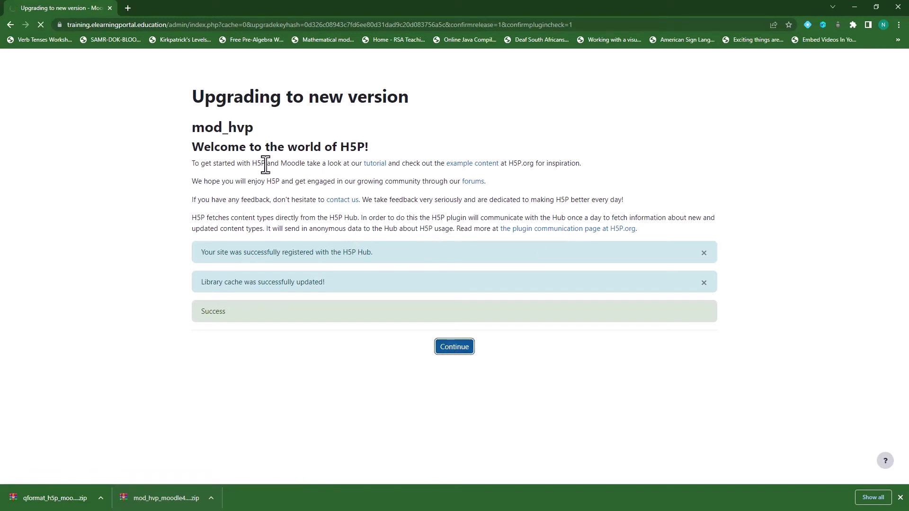
scroll(160, 258, down, 1)
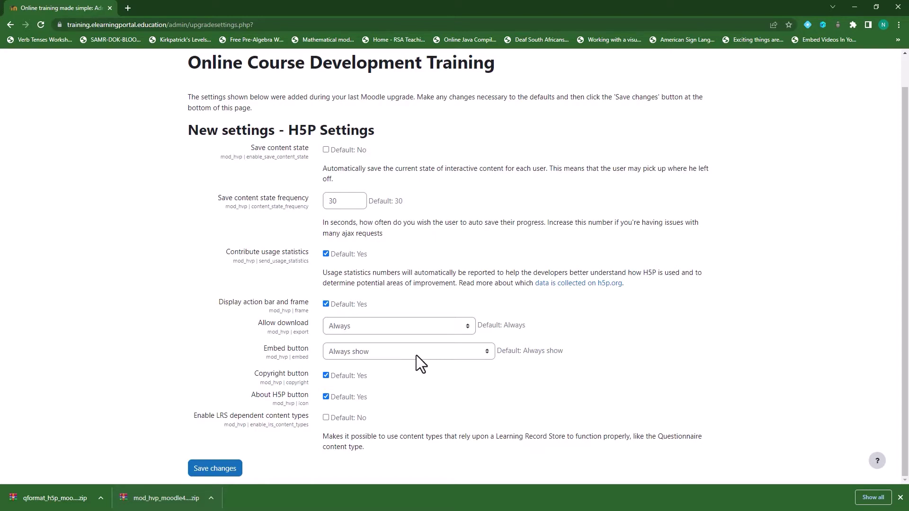
click(230, 471)
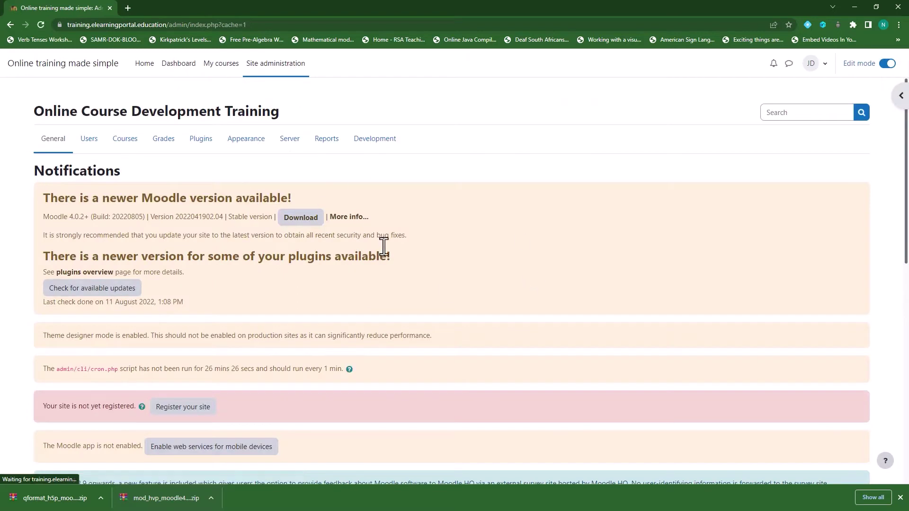
Upload the H5P content types (qformat_h5p) zip in the plugin installer and pass validation.
click(199, 142)
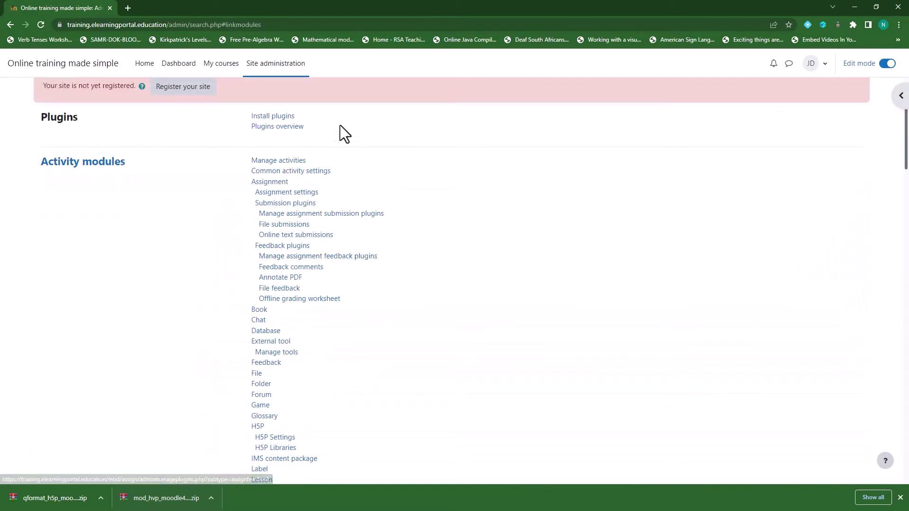
click(275, 117)
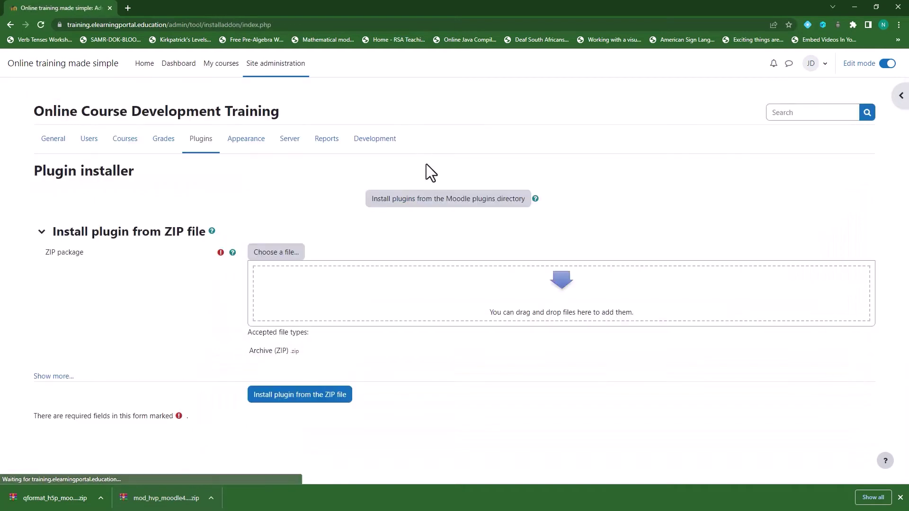
drag(40, 502, 326, 301)
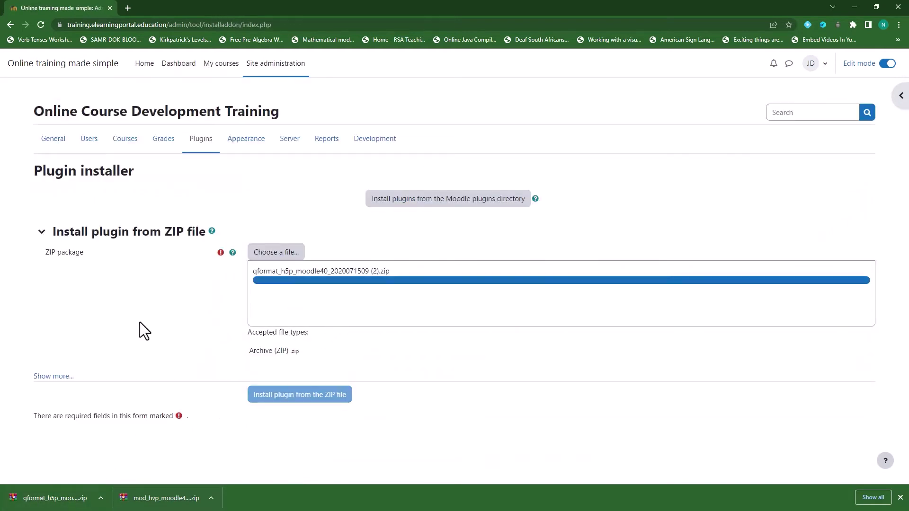
click(294, 400)
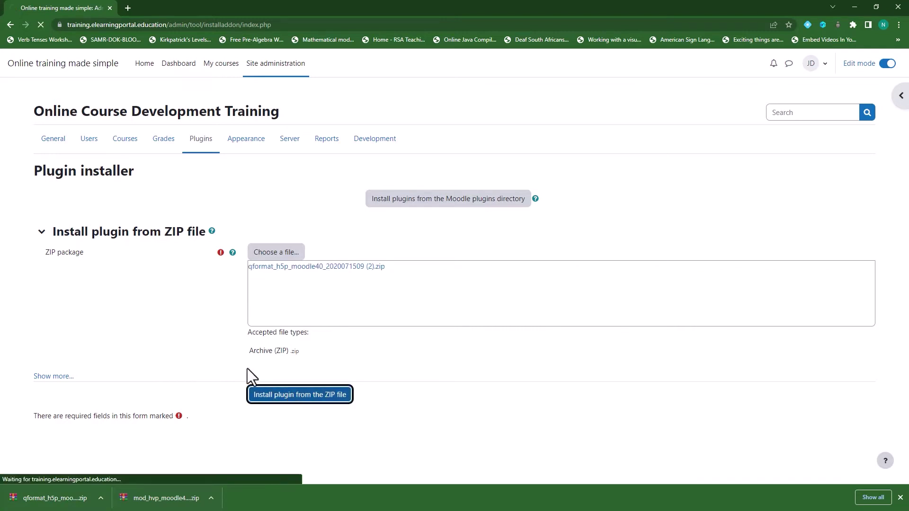
click(207, 214)
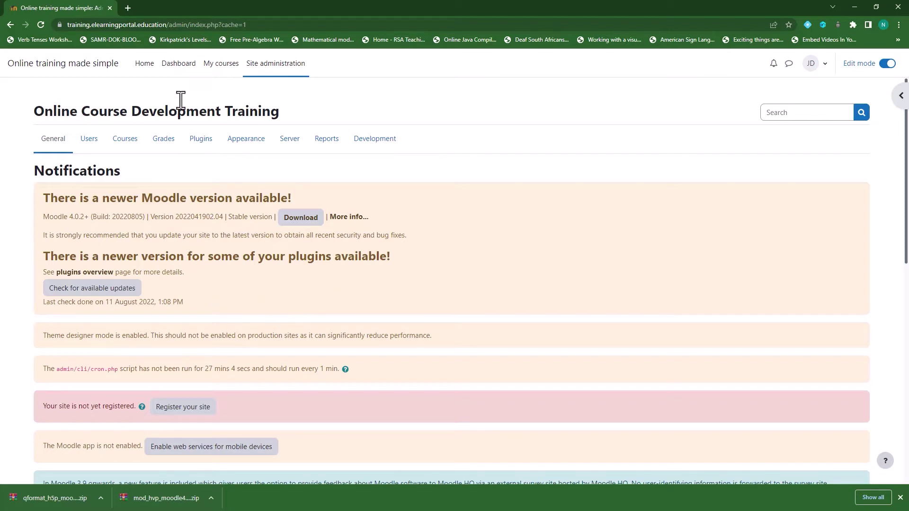
Go to the site home page and scroll down to Moodle Training for Course Developers.
click(144, 66)
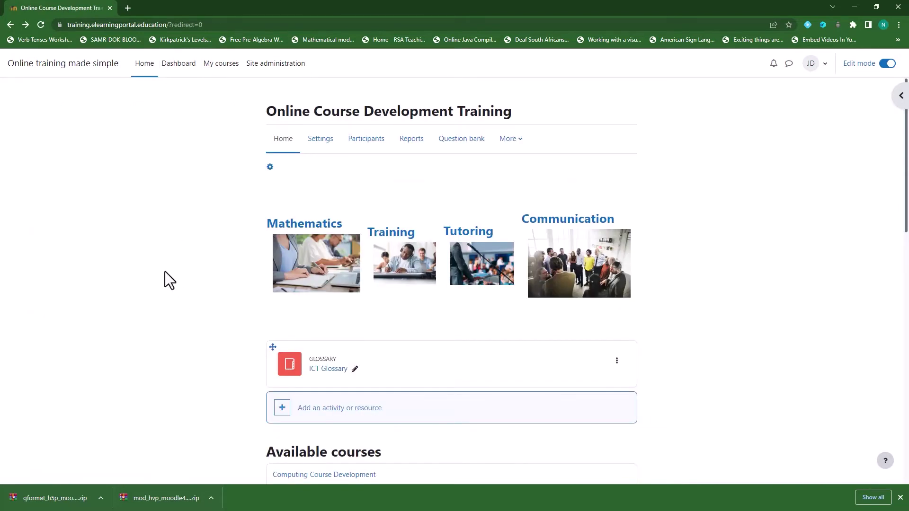
scroll(165, 272, down, 6)
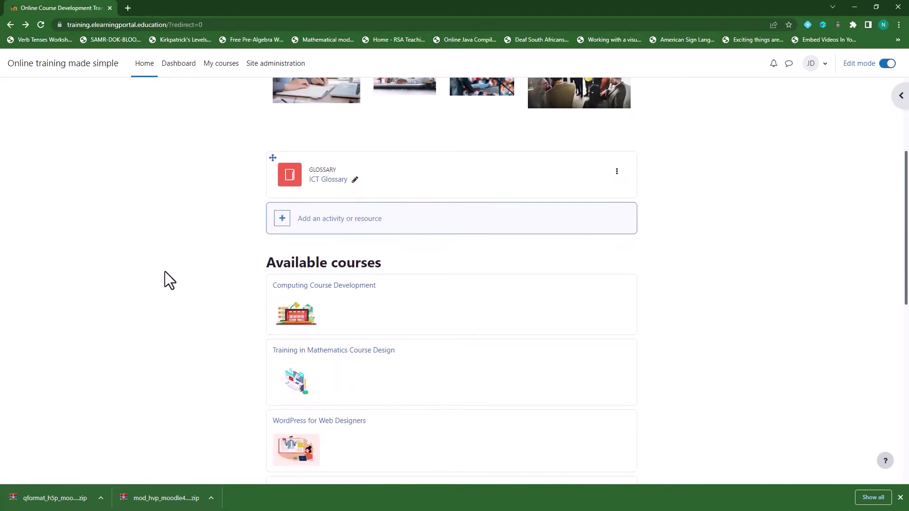
scroll(165, 271, down, 1)
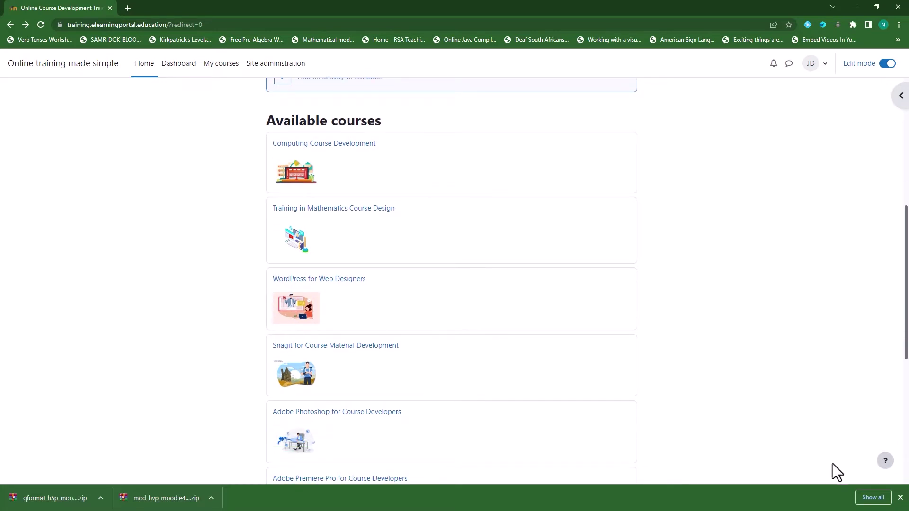
click(901, 497)
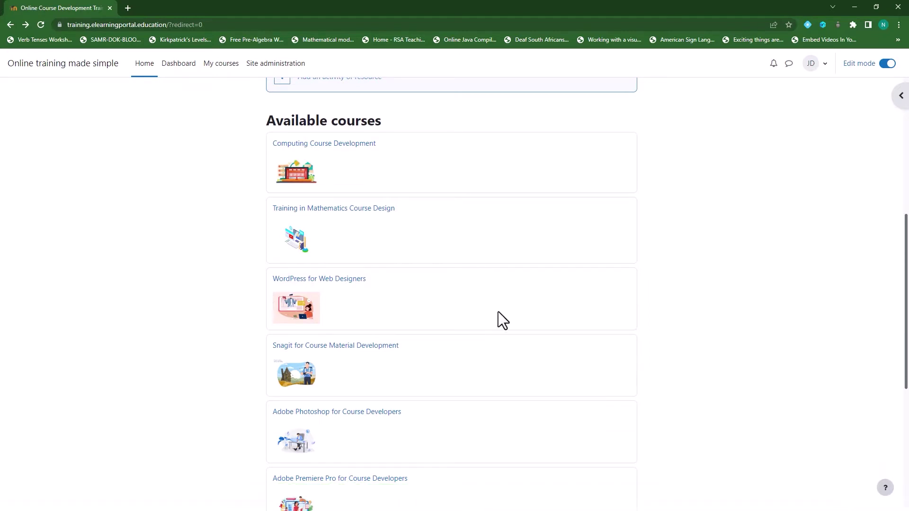
scroll(497, 315, down, 2)
scroll(461, 334, down, 4)
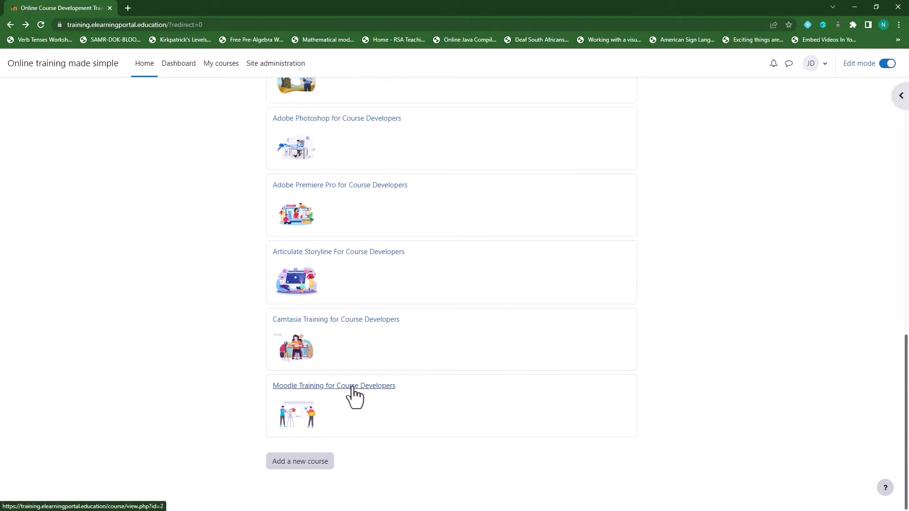
Open the Moodle Training for Course Developers course in edit mode and review its sections.
click(351, 387)
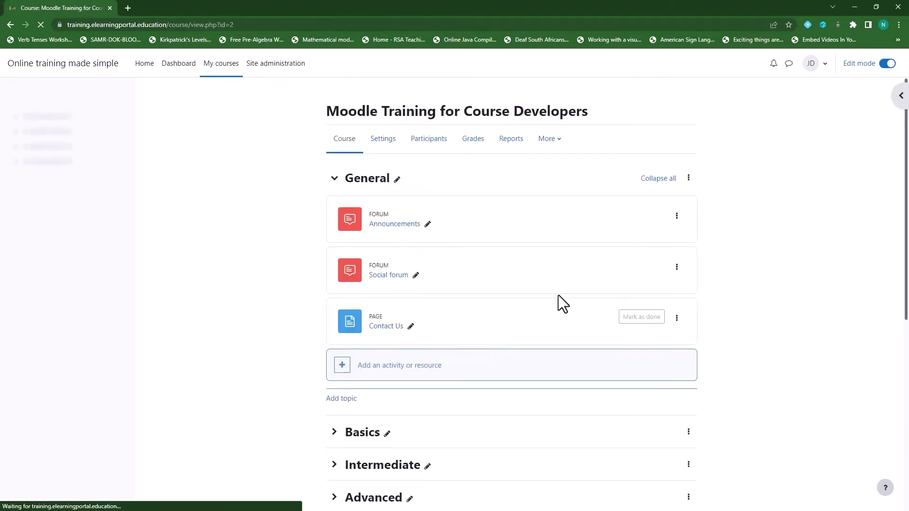
click(886, 64)
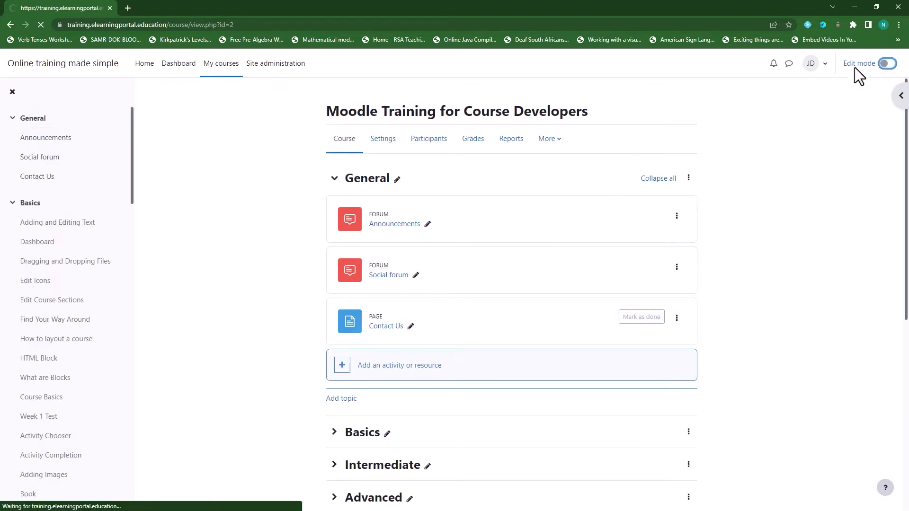
click(887, 64)
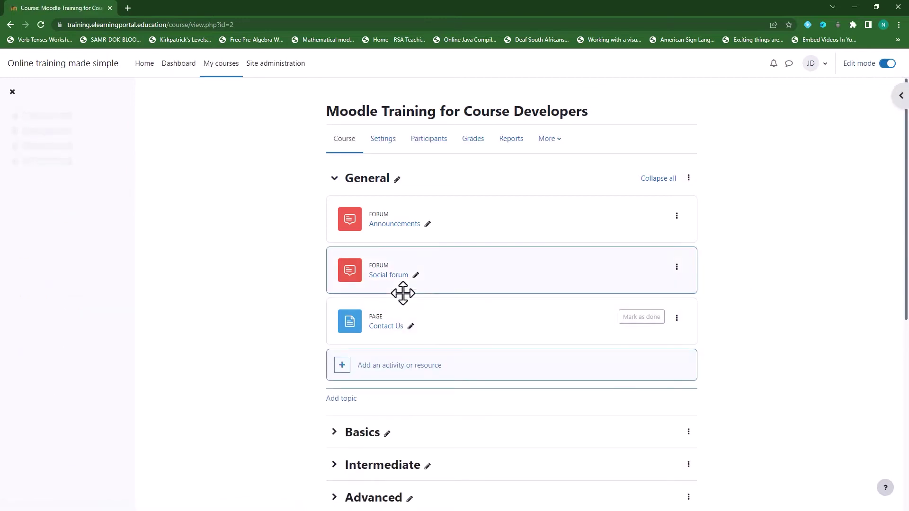
scroll(214, 316, down, 2)
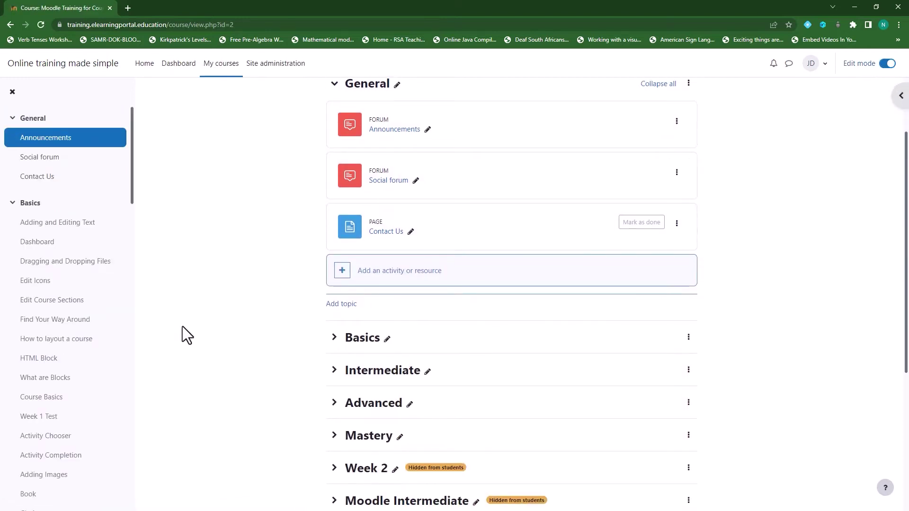
scroll(215, 343, down, 4)
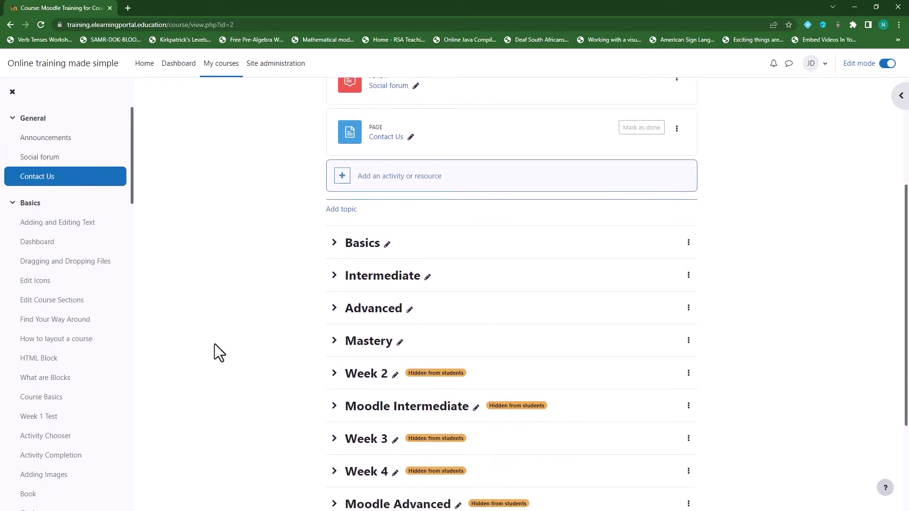
scroll(244, 364, down, 1)
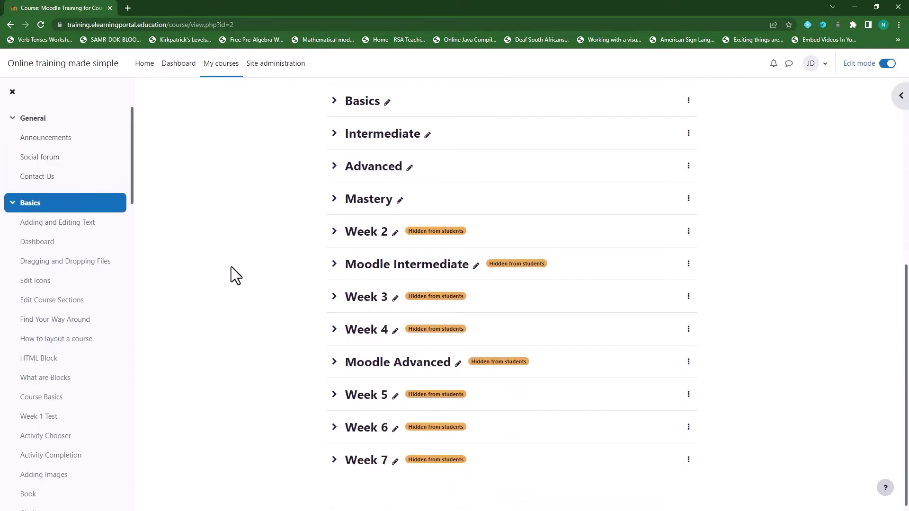
scroll(229, 296, up, 6)
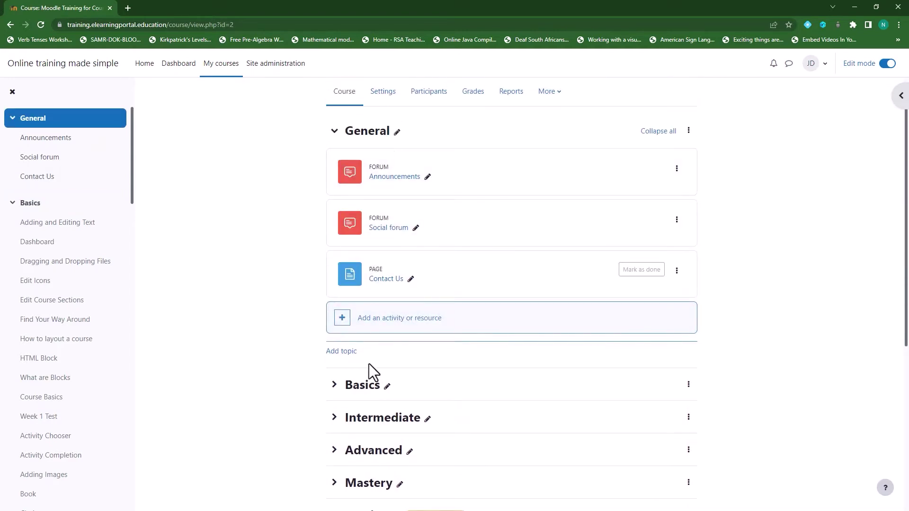
Add an Interactive Content activity to the course's General section.
click(407, 326)
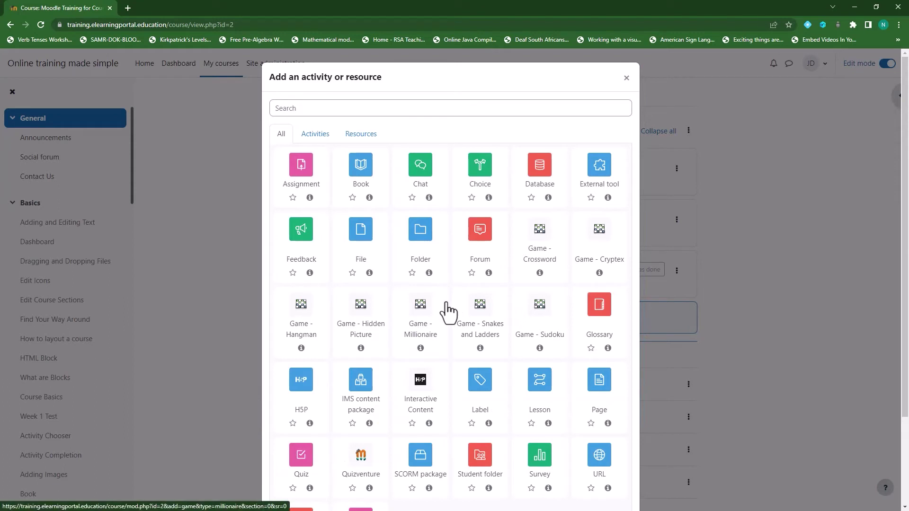
scroll(454, 341, down, 1)
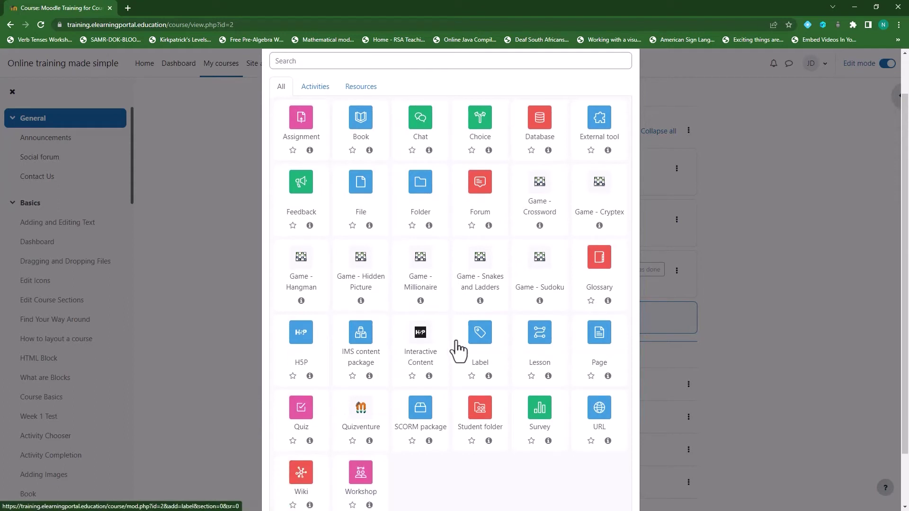
click(421, 363)
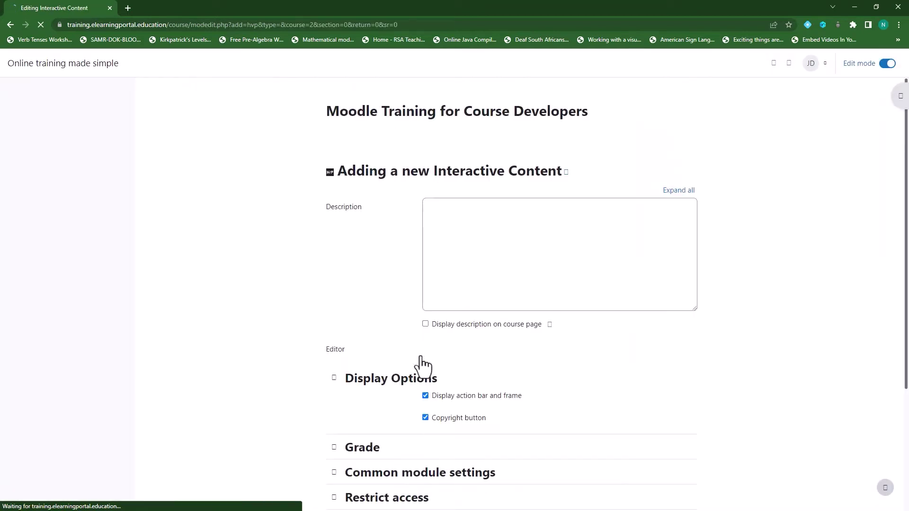
scroll(316, 313, down, 4)
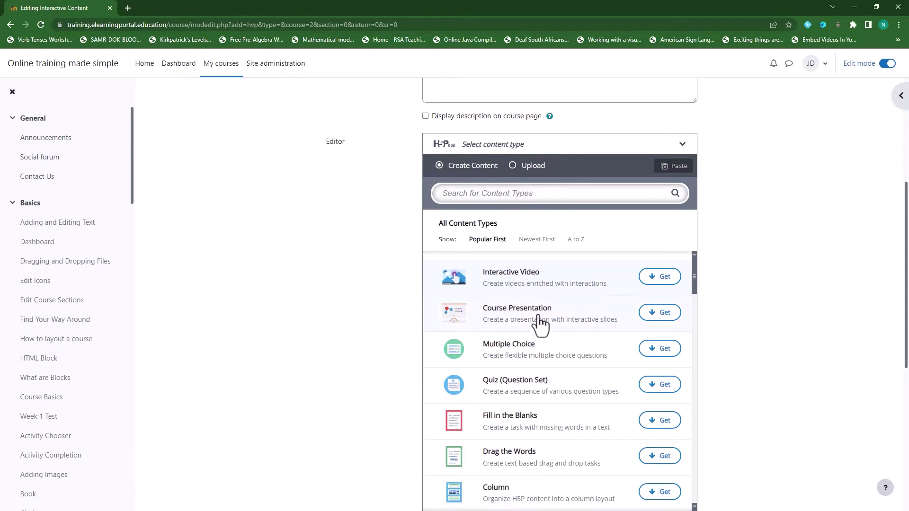
Install the Cornell Notes content type from the H5P Hub and use it.
scroll(539, 325, down, 1)
scroll(539, 324, down, 5)
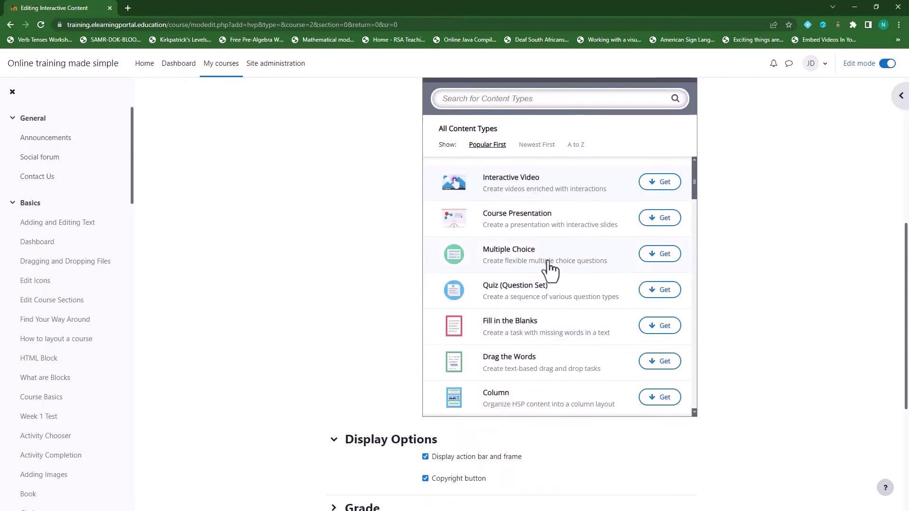
scroll(551, 326, down, 4)
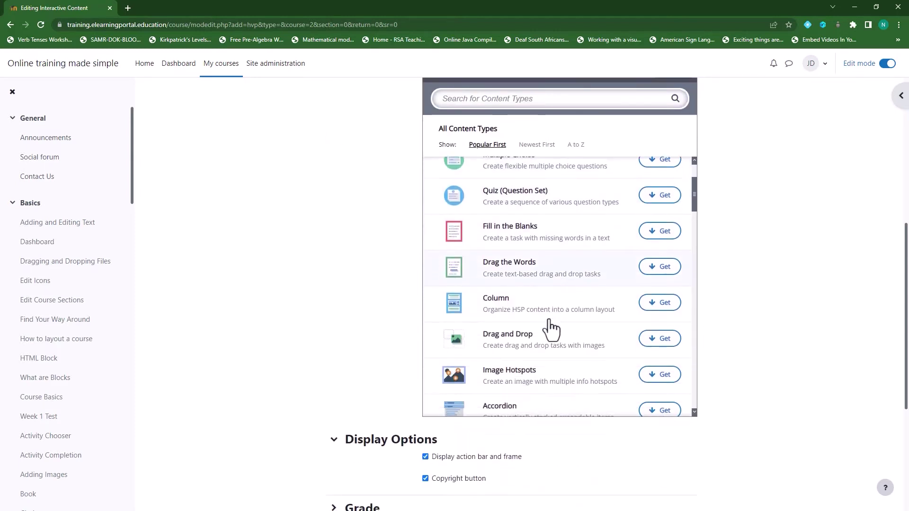
scroll(551, 327, down, 6)
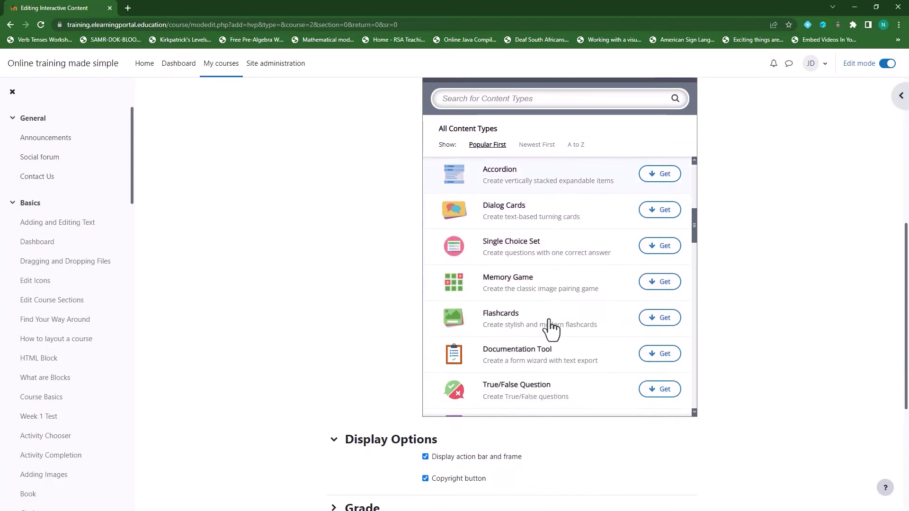
scroll(551, 327, down, 5)
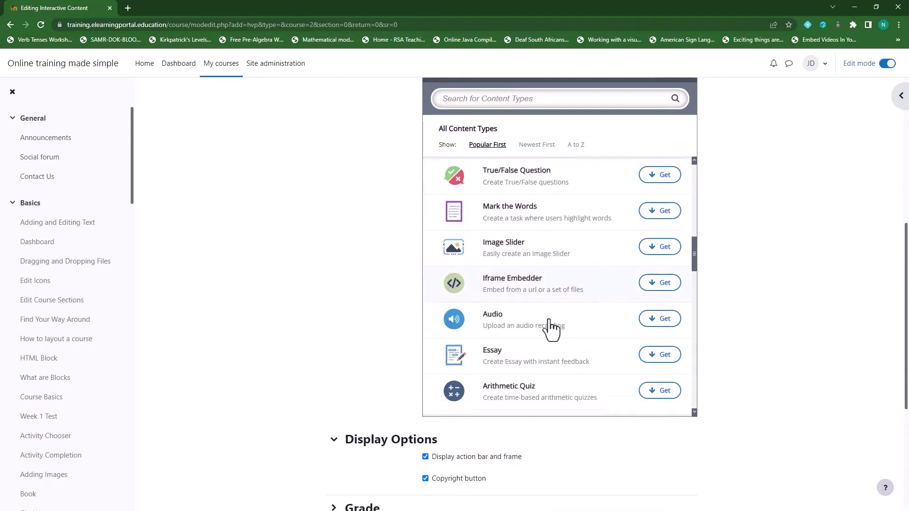
scroll(551, 326, down, 6)
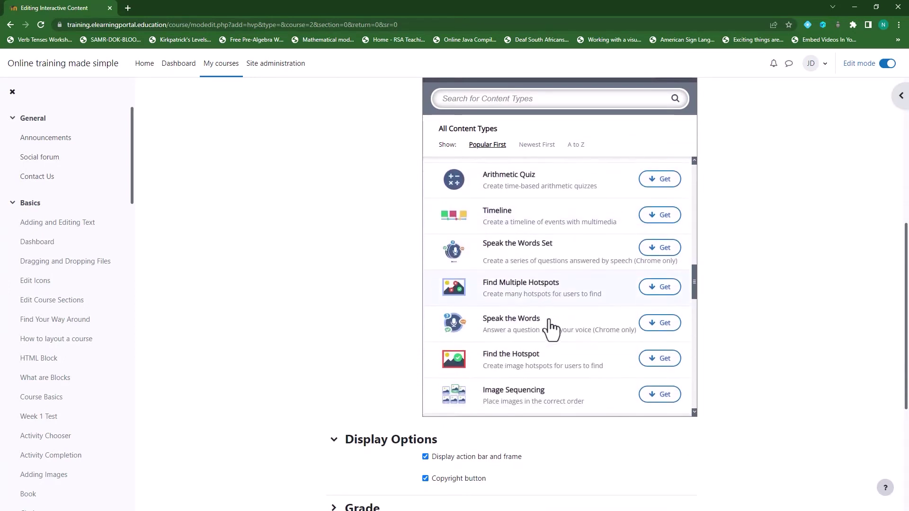
scroll(551, 327, down, 5)
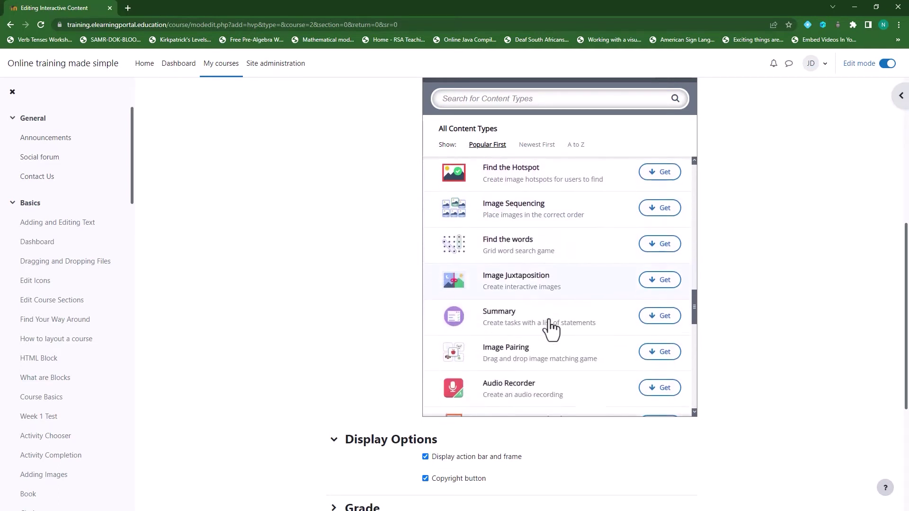
scroll(549, 326, down, 4)
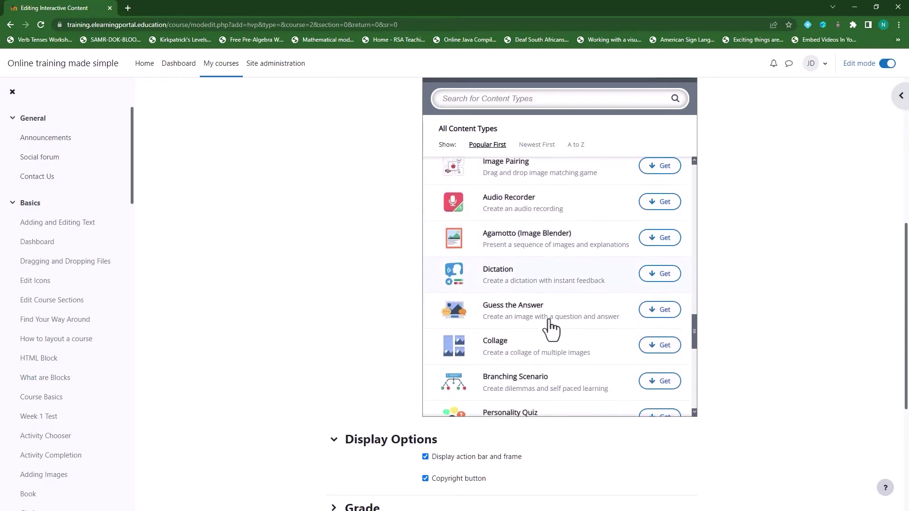
scroll(558, 339, down, 3)
scroll(554, 340, down, 5)
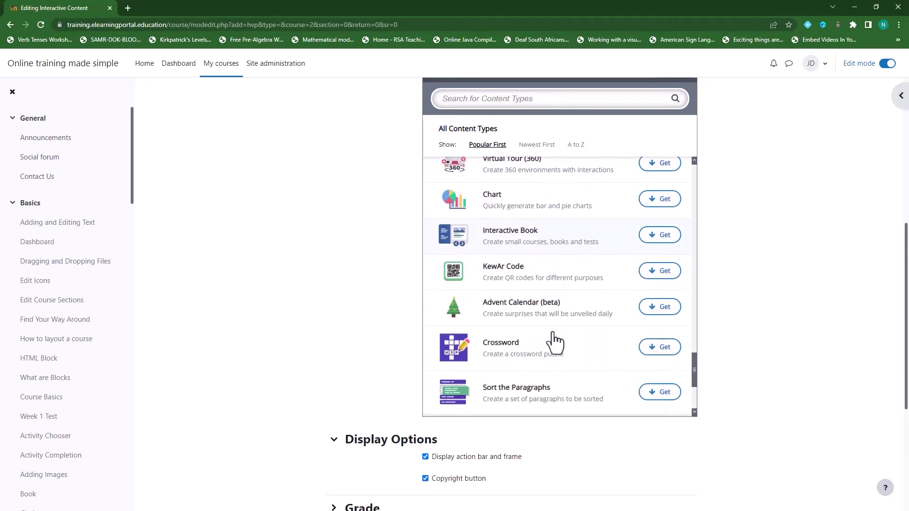
scroll(549, 340, down, 4)
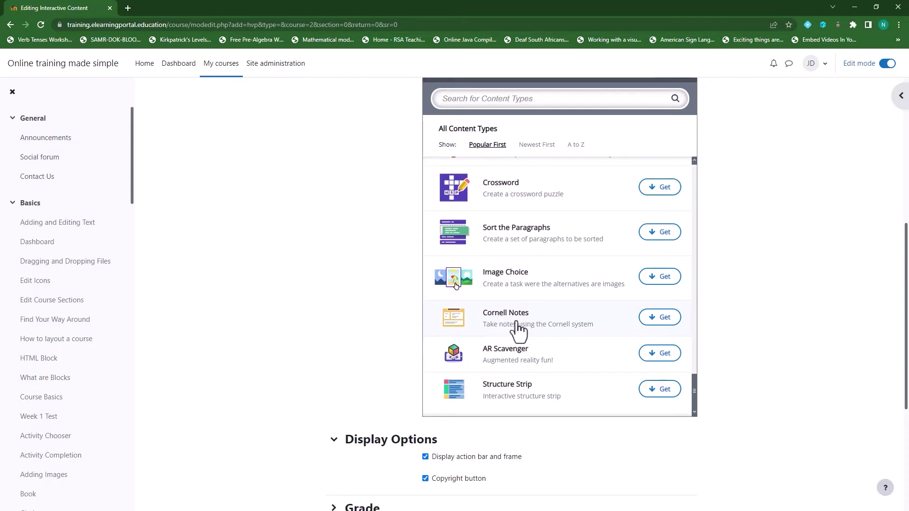
click(662, 325)
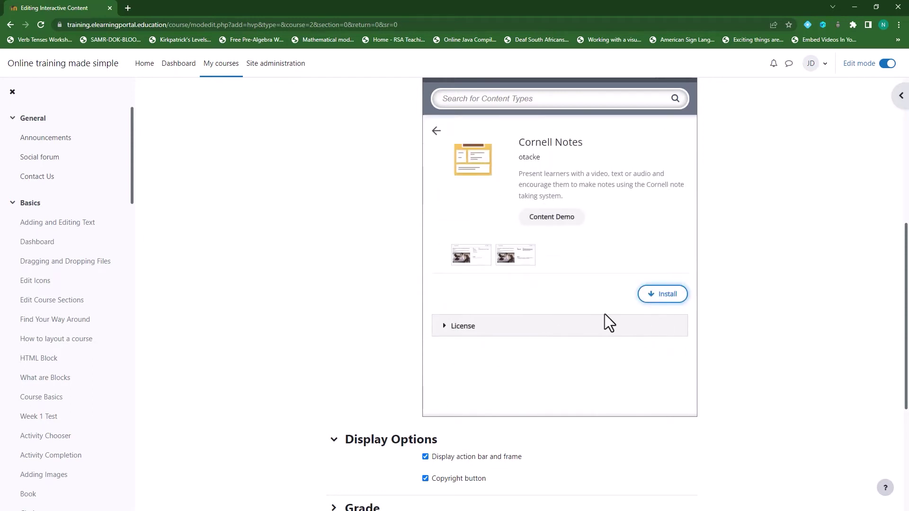
click(664, 297)
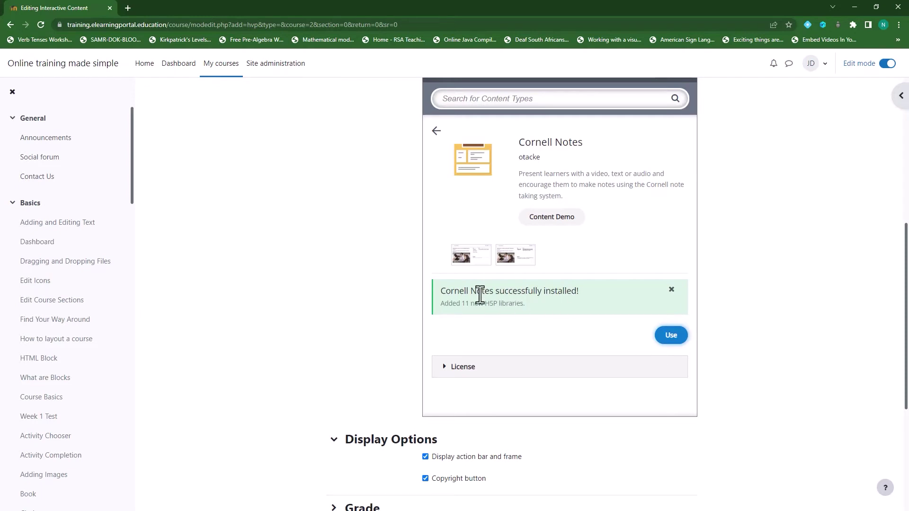
click(674, 337)
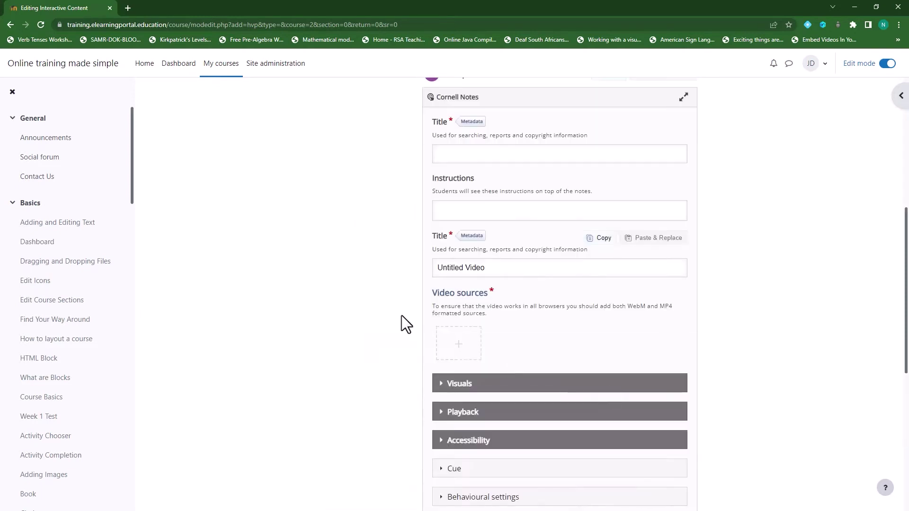
Enter the Cornell Notes title 'Testing Video', correcting the 'Testring' typo.
scroll(337, 303, up, 2)
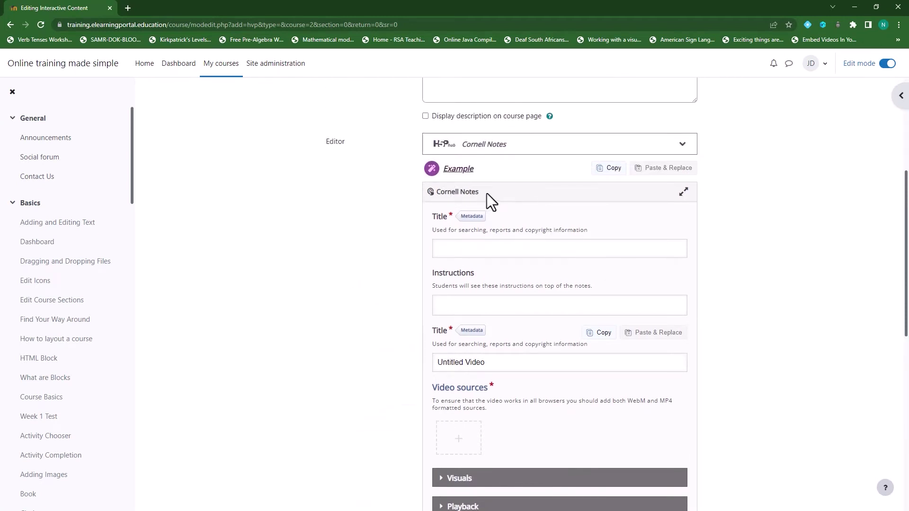
click(470, 248)
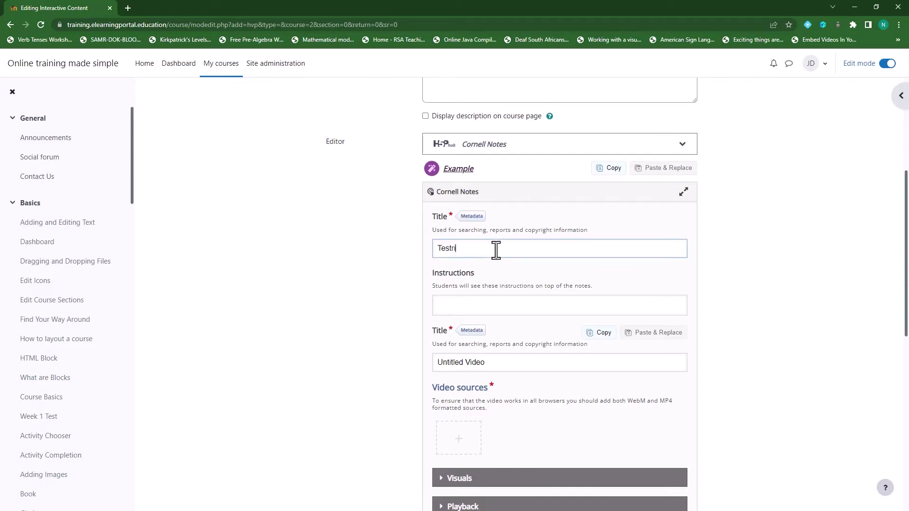
text(Testring)
click(453, 248)
key(BackSpace)
Add watch-and-take-notes instructions and replace 'Untitled Video' with 'Moodle for teachers'.
scroll(492, 258, down, 2)
click(502, 212)
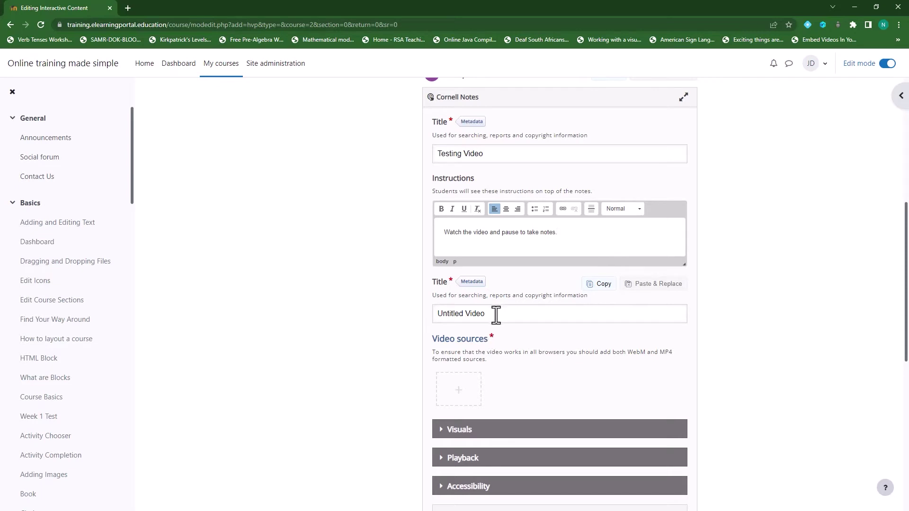
drag(492, 314, 426, 313)
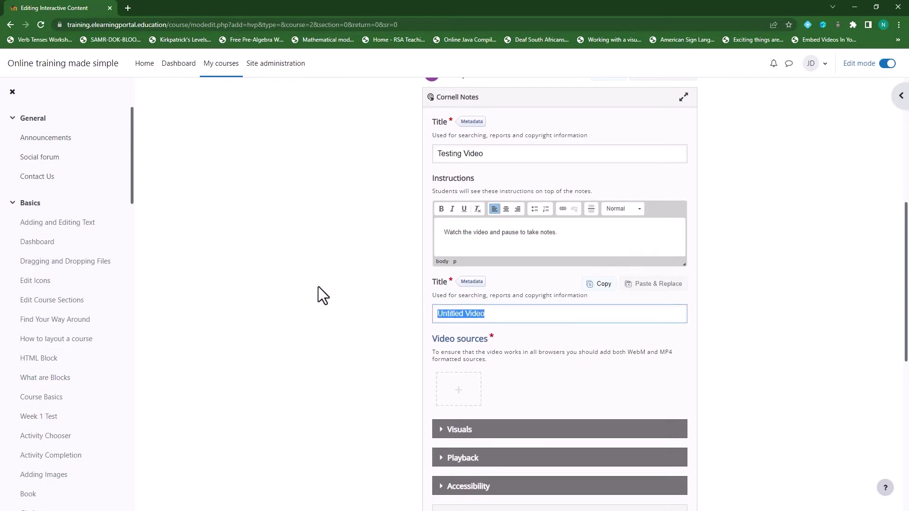
text(Moodle for teachers)
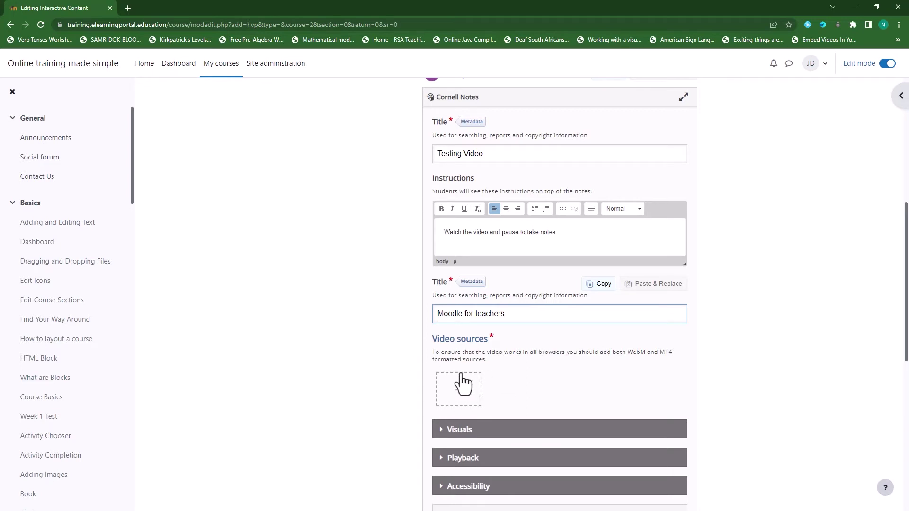
Add a video source and focus the video URL field, cancelling the file upload.
click(459, 400)
scroll(473, 385, down, 2)
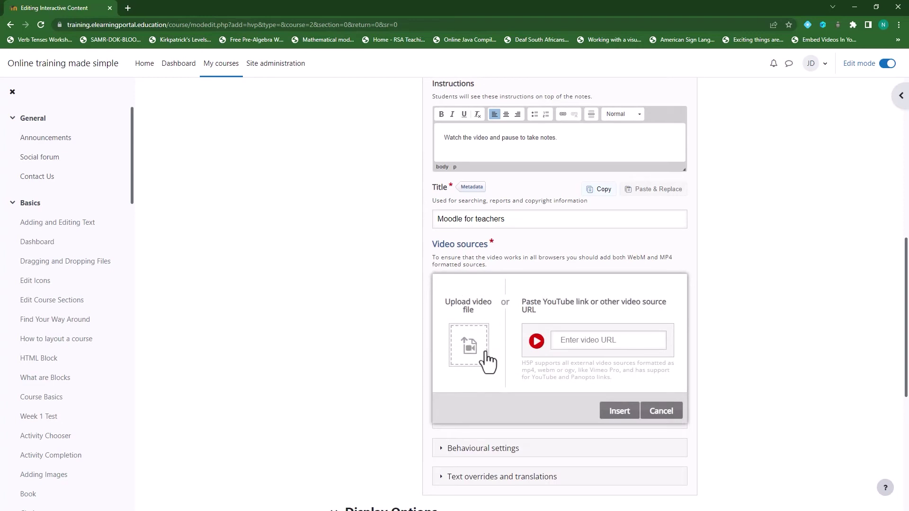
click(584, 340)
click(469, 355)
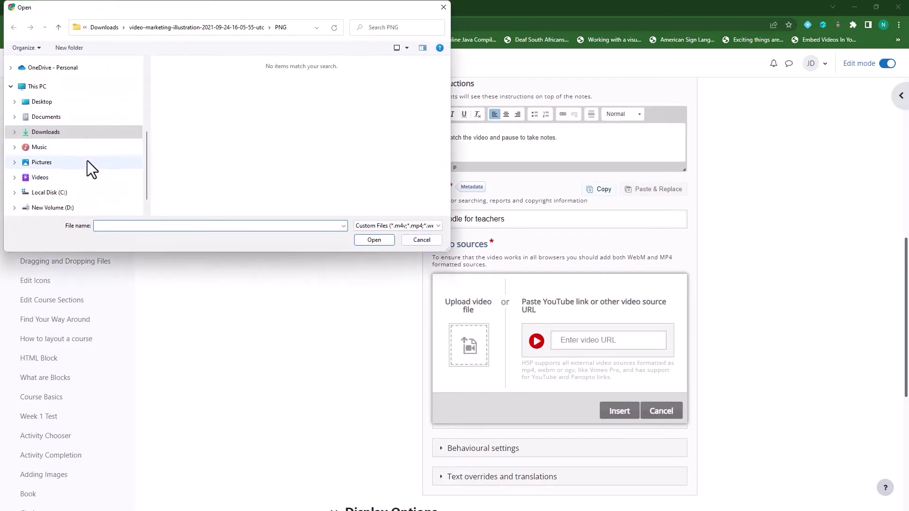
click(443, 7)
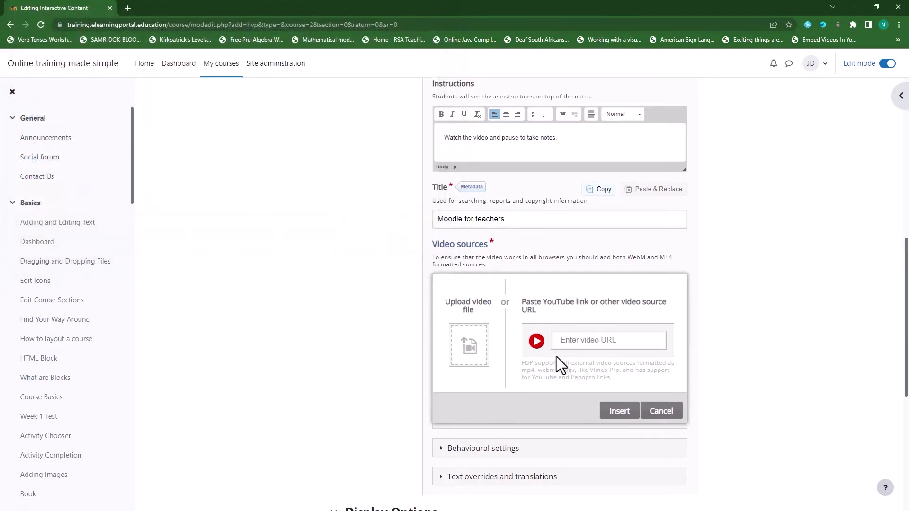
click(582, 340)
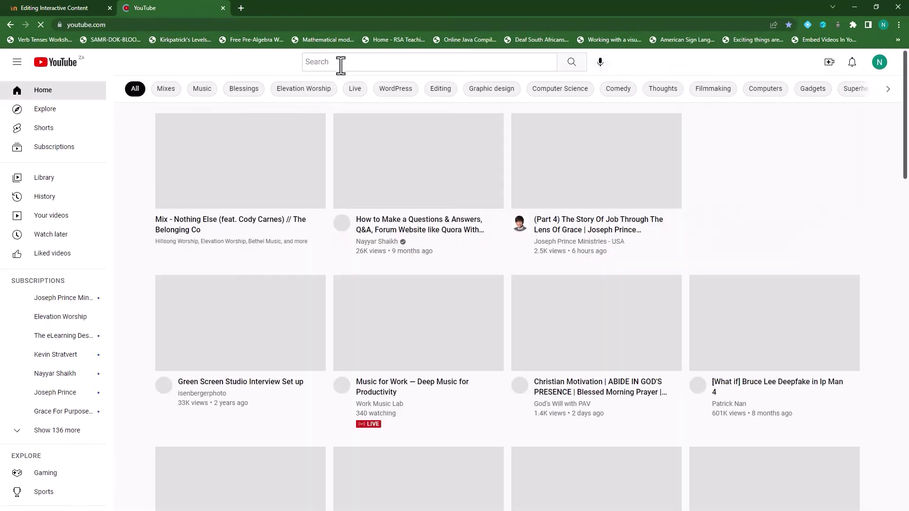
Search YouTube for 'moodle' and browse results to find the Moodle upgrade video.
click(341, 62)
text(elearn)
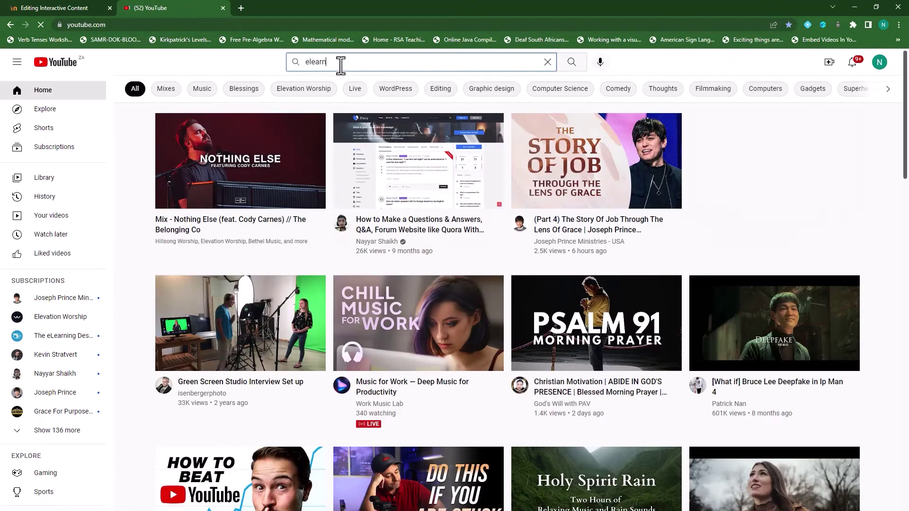
key(BackSpace)
key(BackSpace)
key(BackSpace)
key(BackSpace)
key(BackSpace)
key(BackSpace)
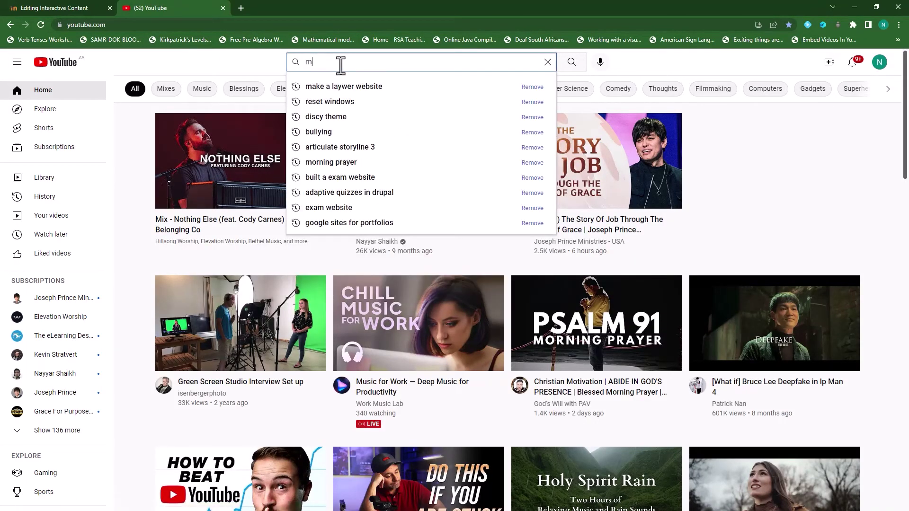
text(oodle)
key(Return)
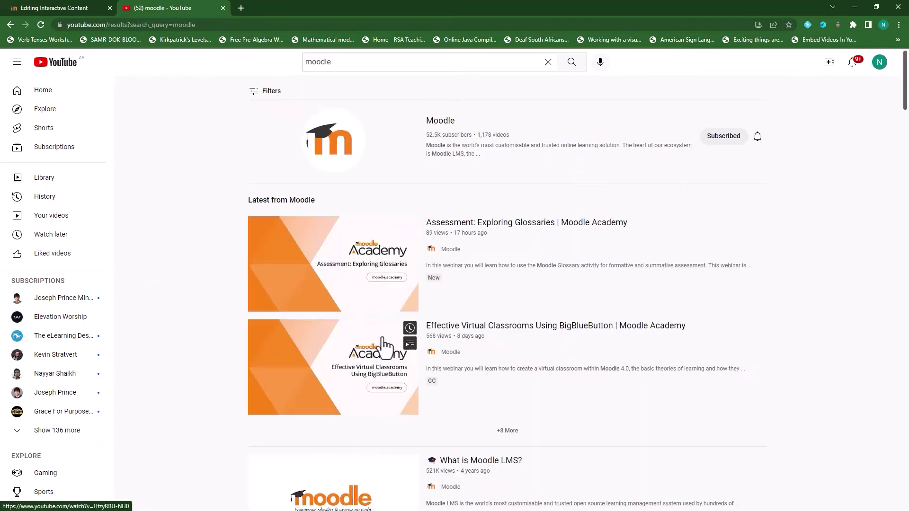
scroll(502, 342, down, 10)
scroll(504, 334, down, 17)
scroll(527, 327, down, 20)
scroll(526, 326, down, 19)
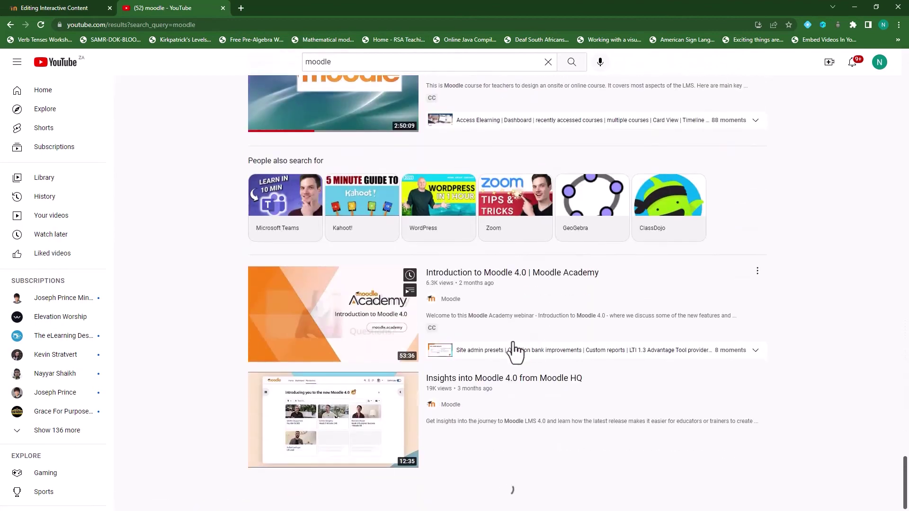
scroll(533, 360, down, 11)
scroll(530, 355, down, 4)
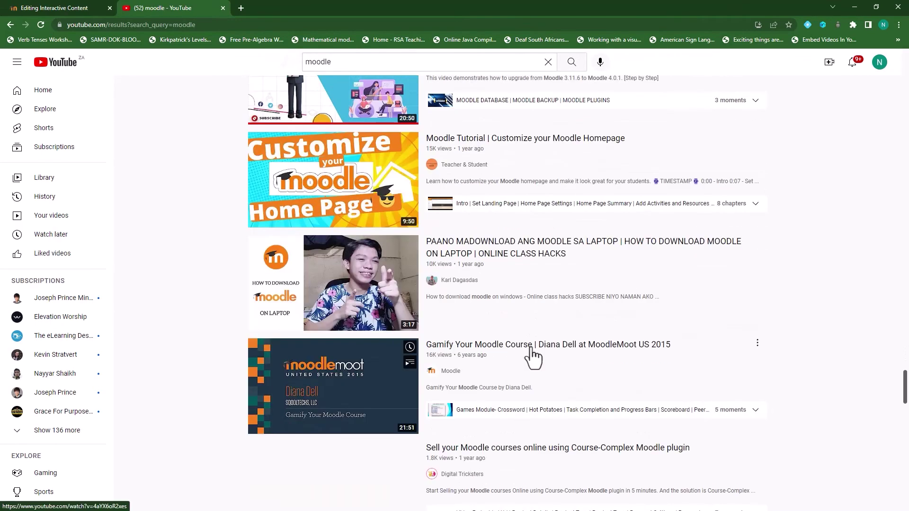
scroll(530, 355, up, 4)
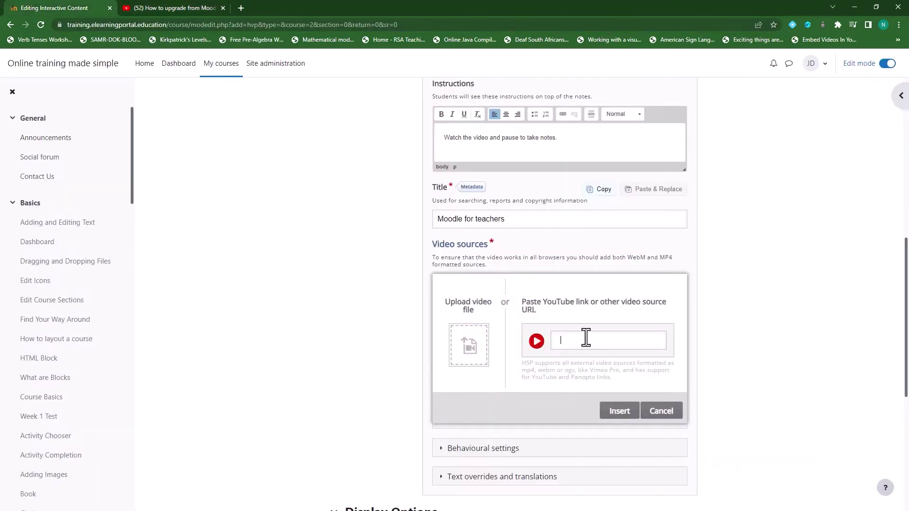
Paste the YouTube link as the video source, insert it, and expand Visuals.
key(ctrl+v)
click(620, 413)
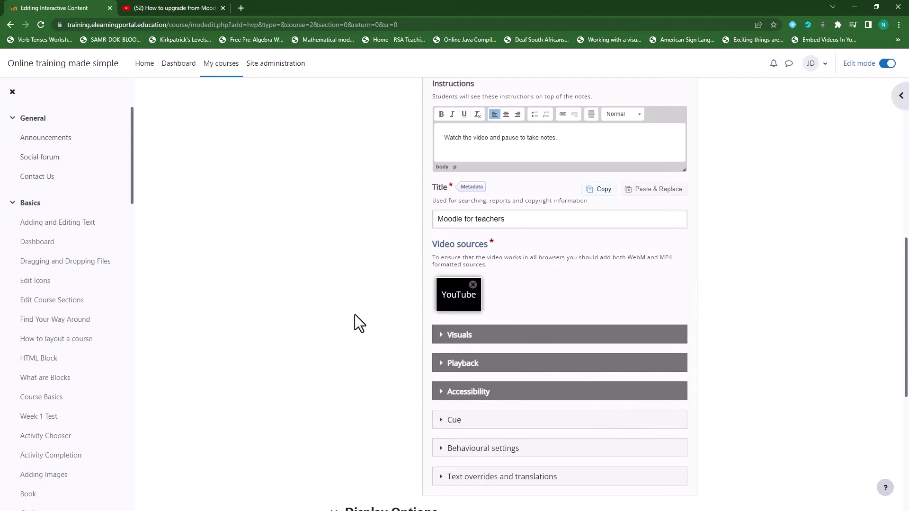
scroll(357, 313, down, 1)
click(446, 289)
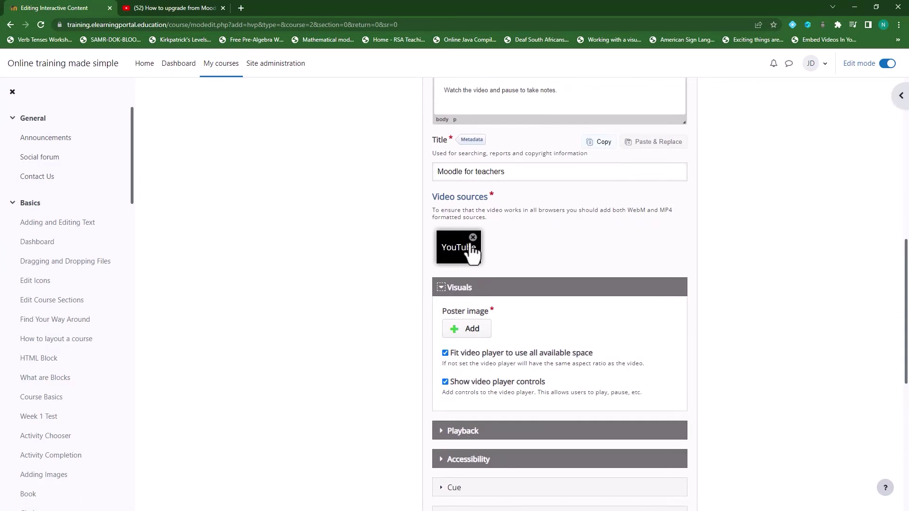
Upload Video-Marketing.png as the video's poster image.
click(472, 335)
click(194, 112)
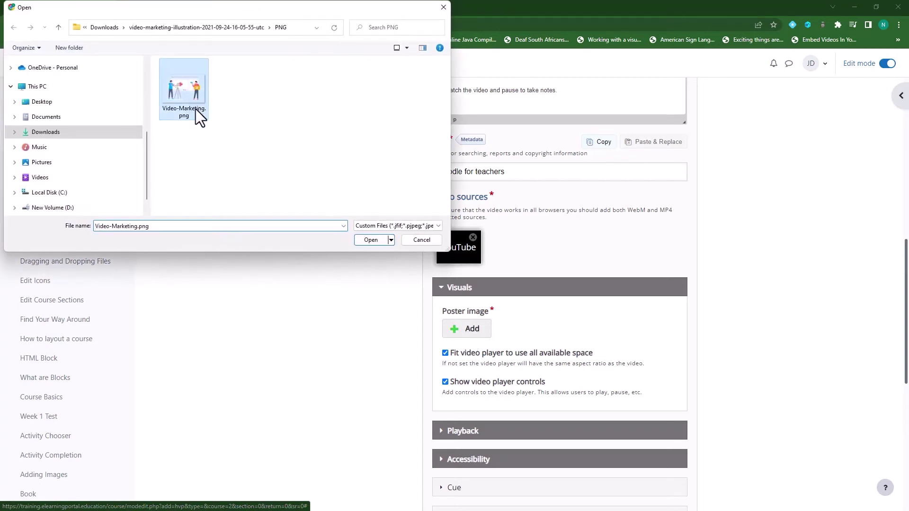
click(365, 243)
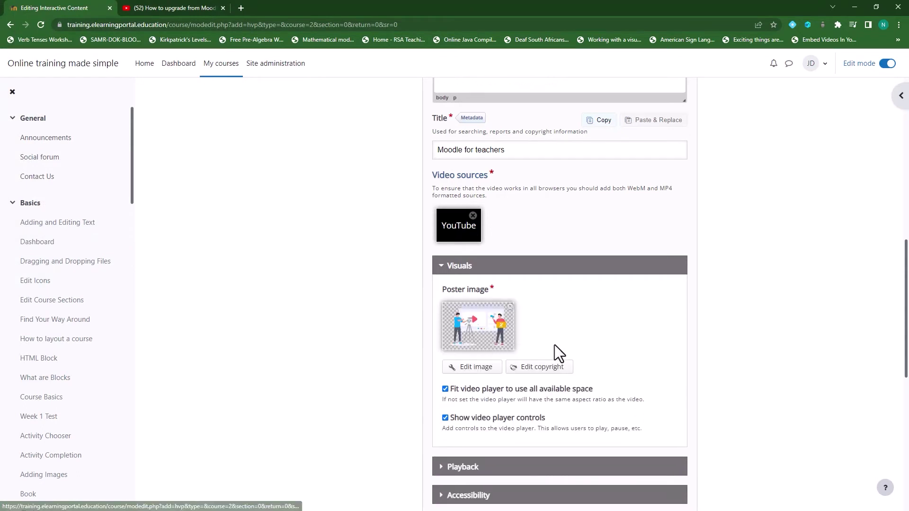
Check the Playback options, leaving auto-play and looping off, then expand Accessibility.
scroll(526, 337, down, 2)
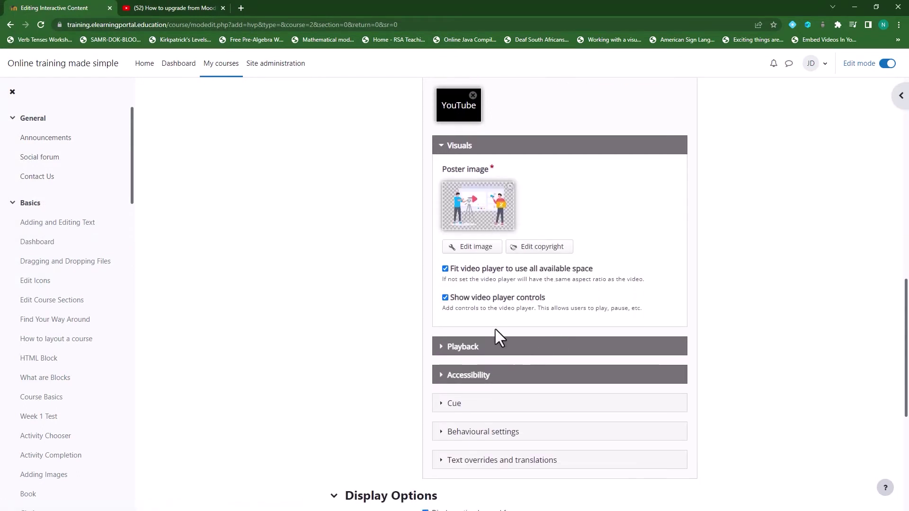
click(444, 350)
scroll(502, 349, down, 1)
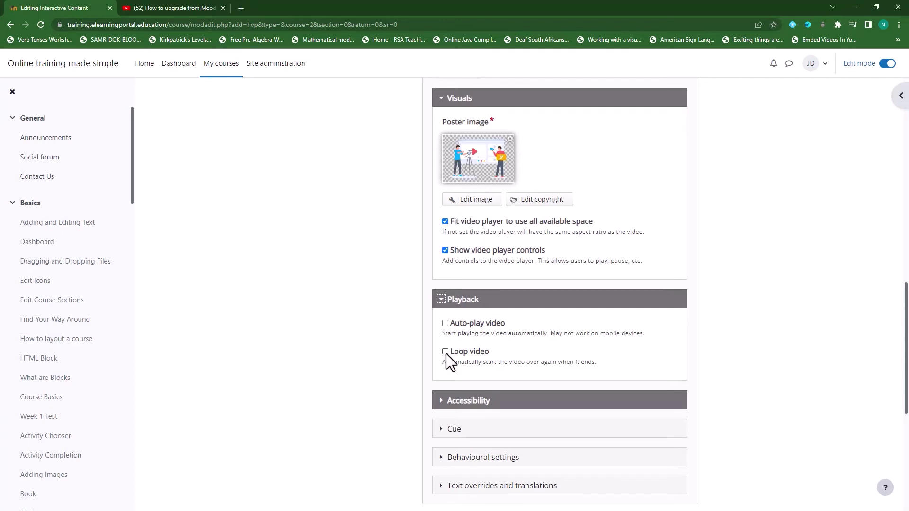
click(441, 299)
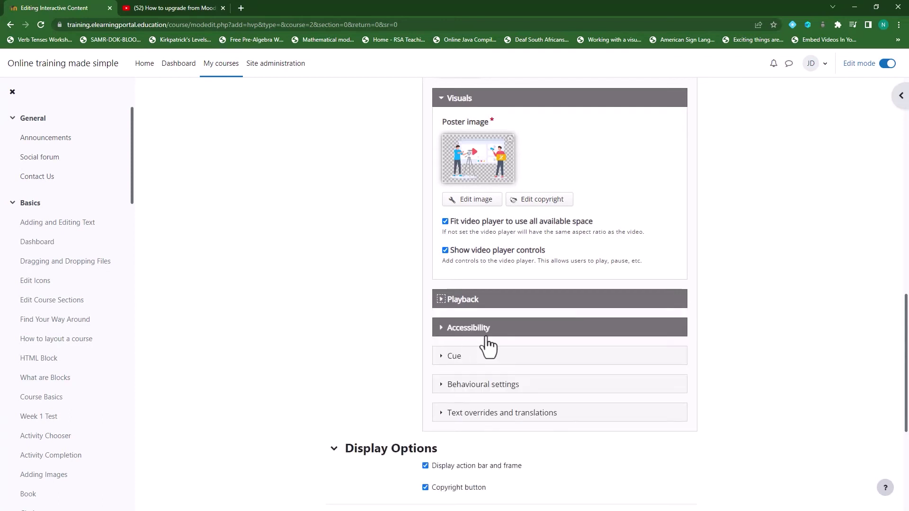
click(440, 330)
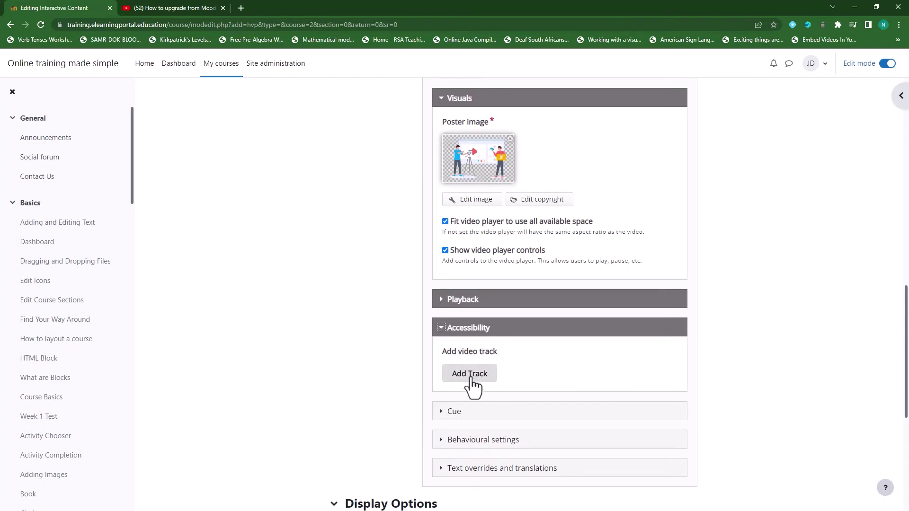
Change the Cue field title to 'Add your questions here'.
click(443, 331)
scroll(505, 359, down, 1)
click(443, 310)
scroll(506, 367, down, 1)
scroll(505, 363, down, 1)
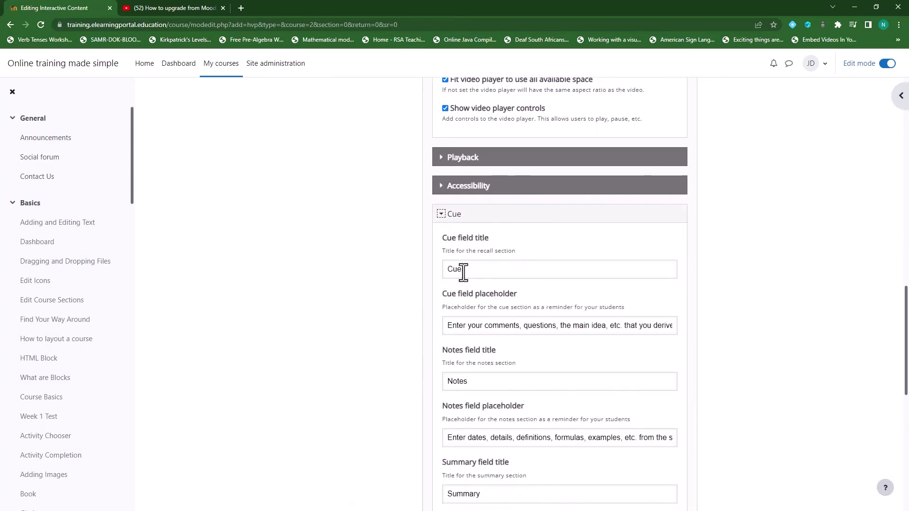
click(476, 271)
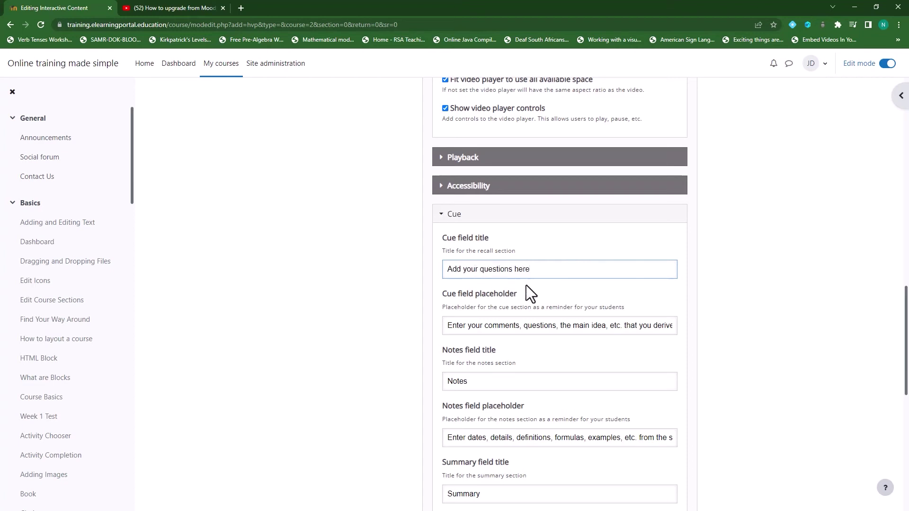
Select the Notes and Summary title texts, leaving them unchanged.
scroll(530, 373, down, 2)
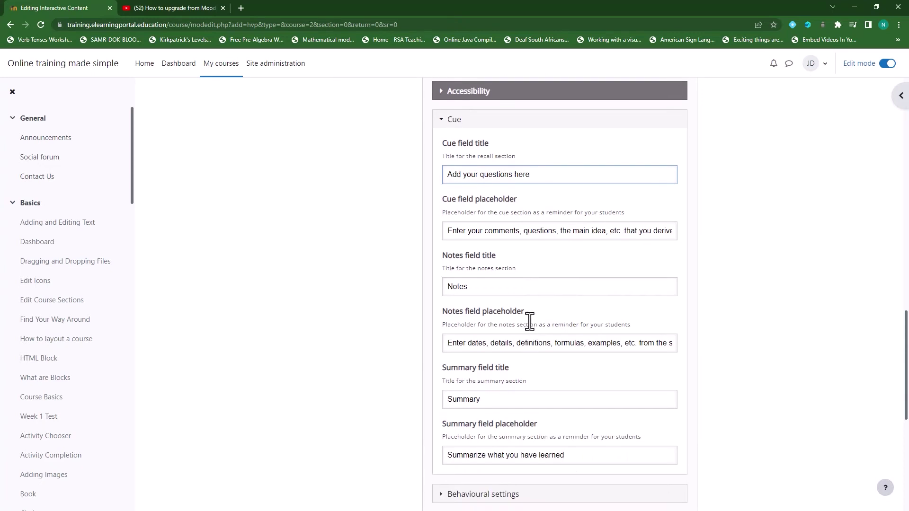
click(479, 287)
drag(481, 286, 439, 286)
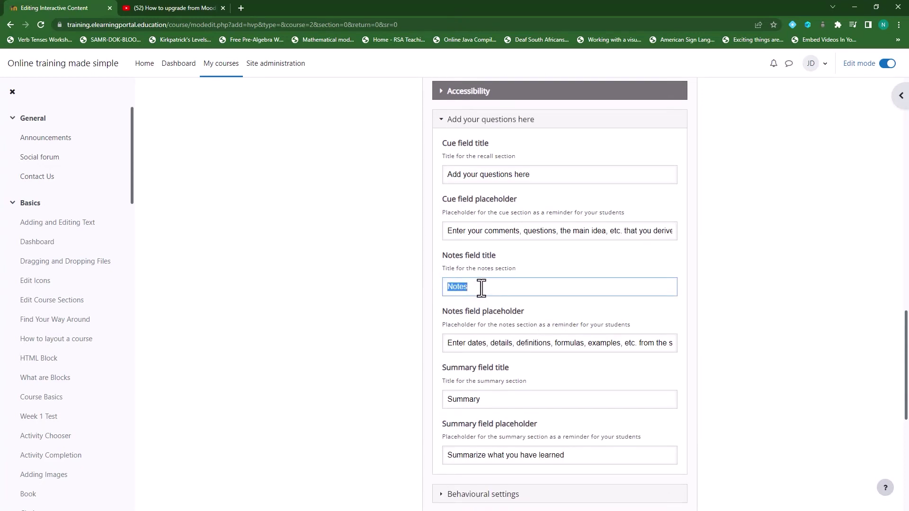
scroll(474, 287, down, 2)
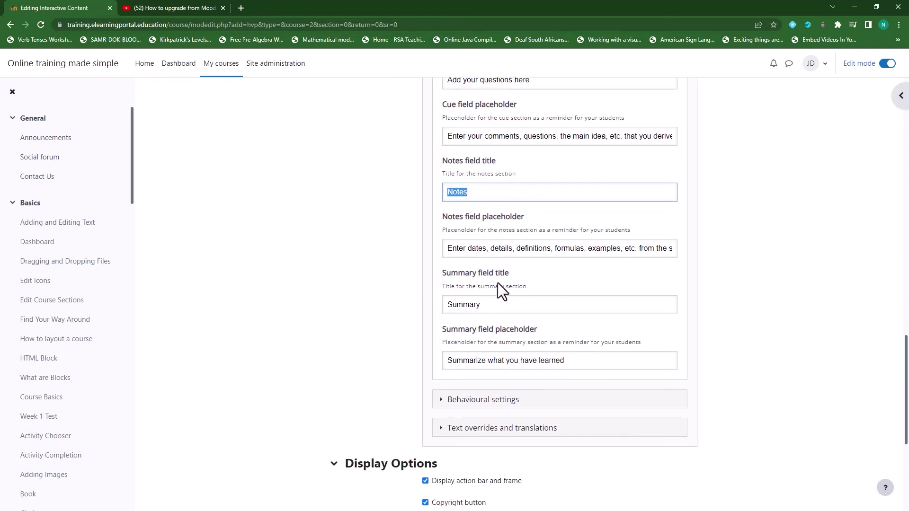
double_click(479, 305)
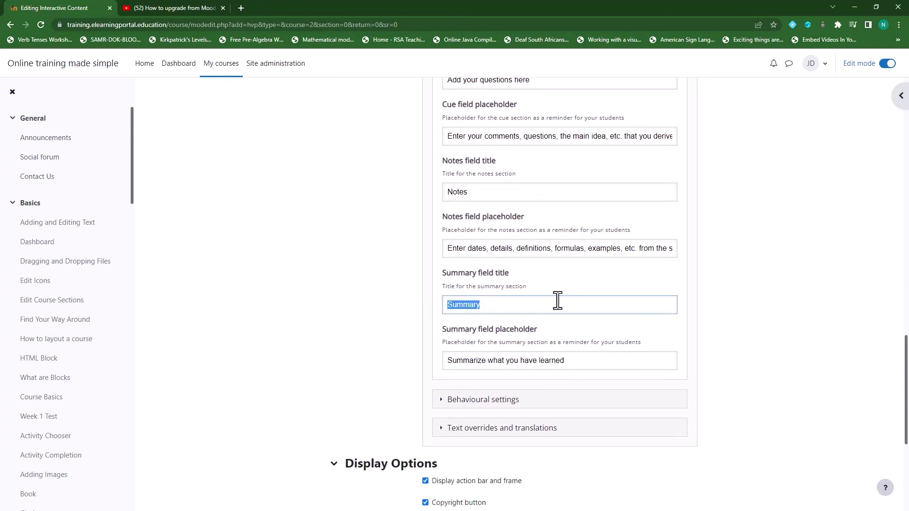
scroll(303, 234, down, 2)
scroll(310, 240, down, 3)
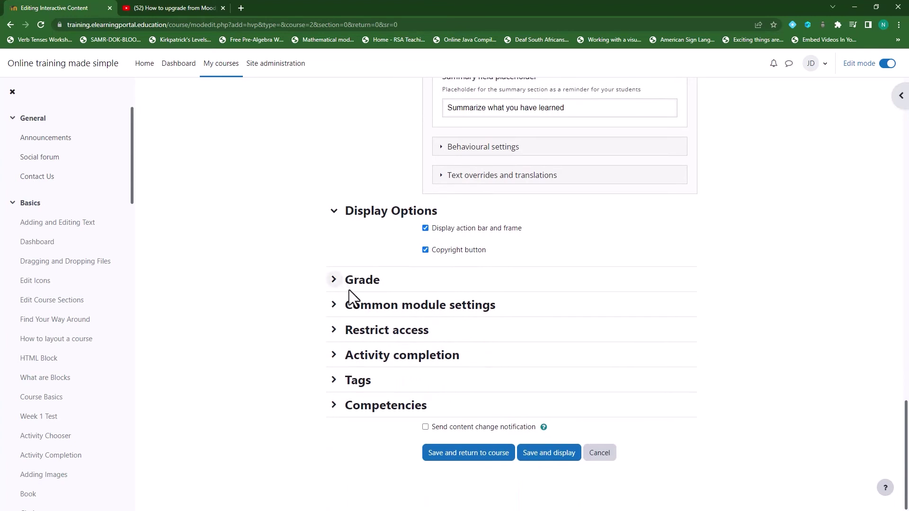
Set completion tracking to 'complete when conditions are met', then save and display the activity.
click(333, 281)
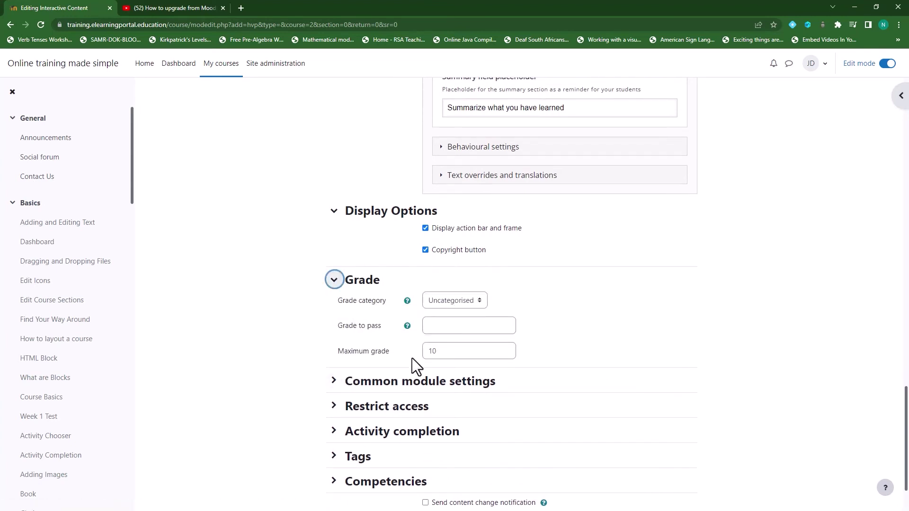
click(334, 282)
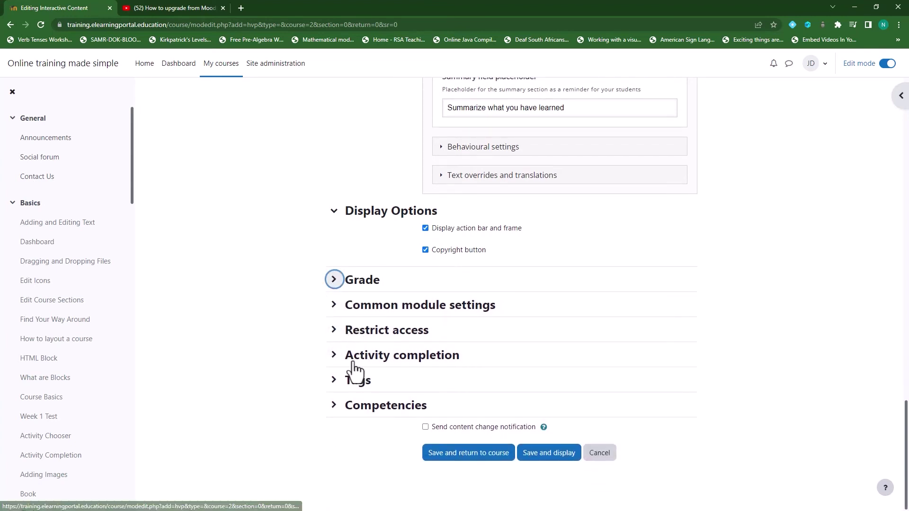
click(334, 356)
scroll(490, 351, down, 1)
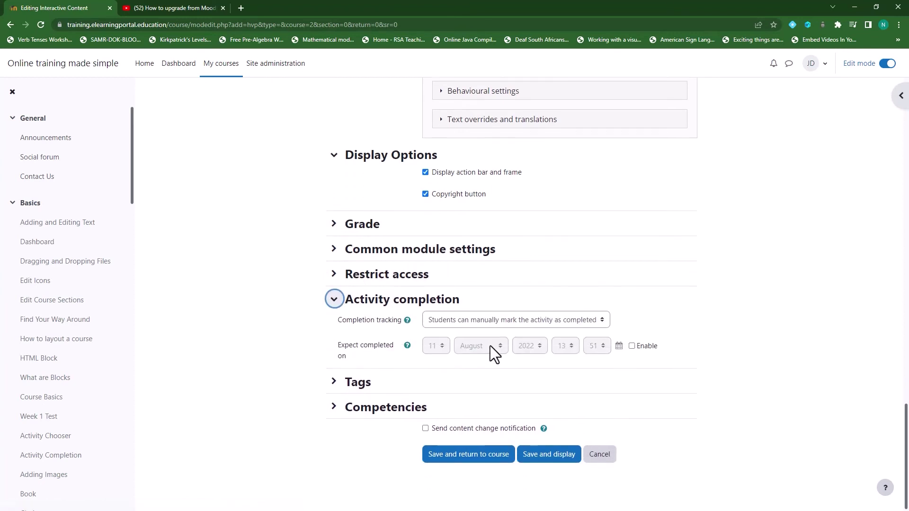
click(502, 316)
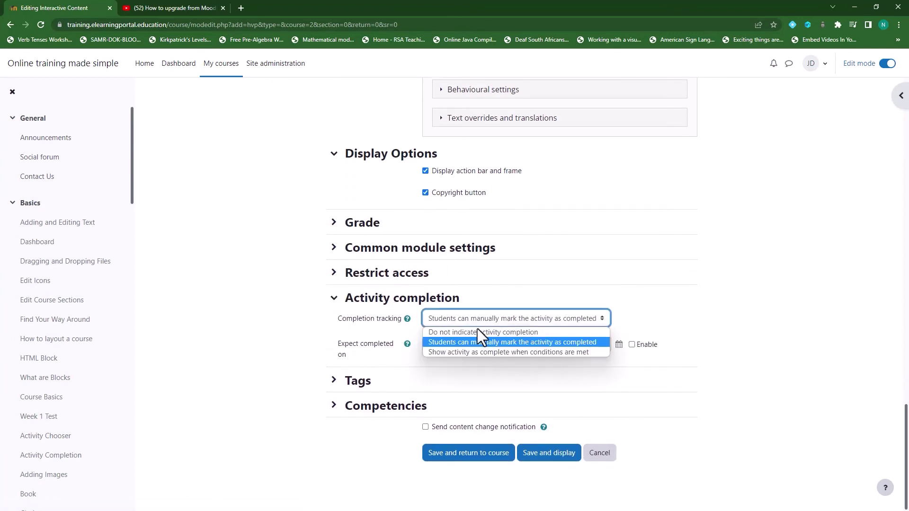
click(481, 353)
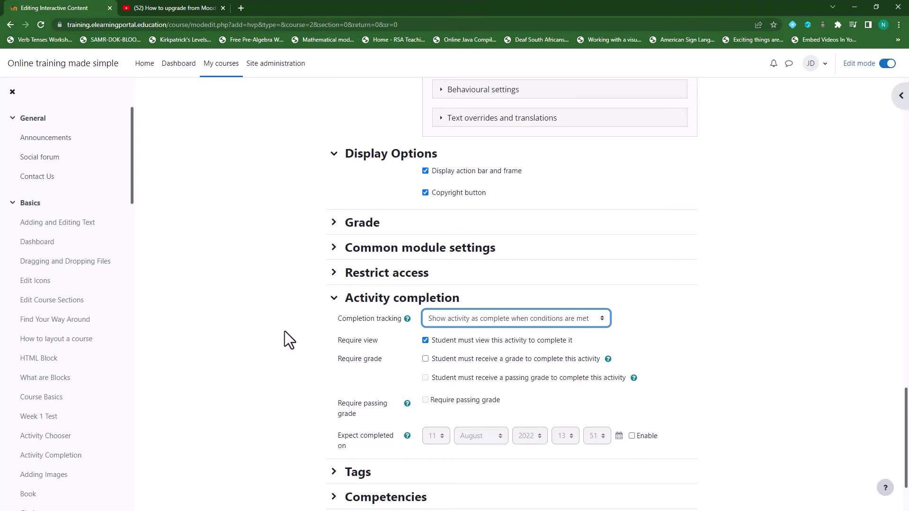
scroll(281, 329, down, 2)
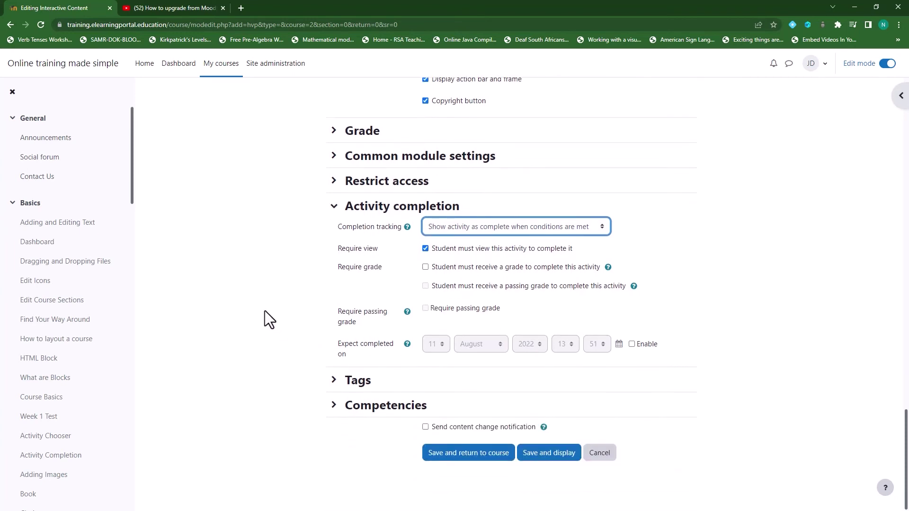
click(548, 454)
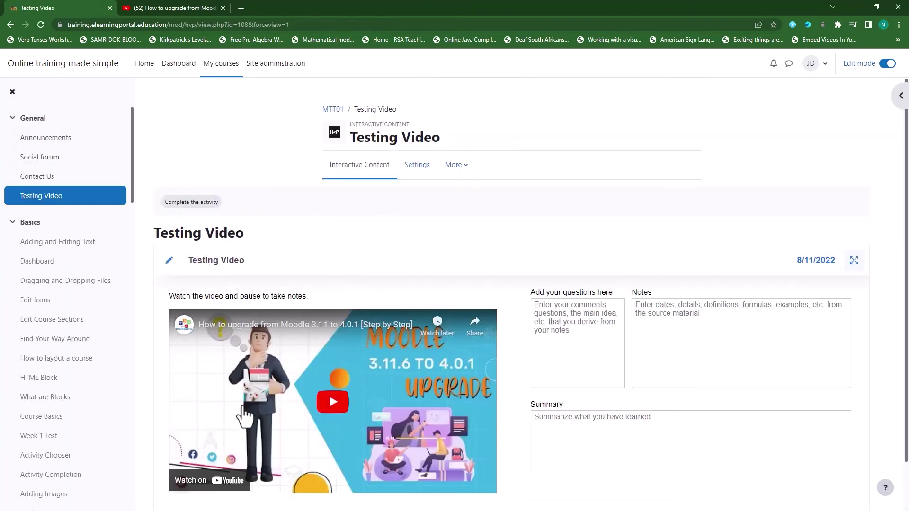
Scroll to see the embedded upgrade video beside the empty question, Notes and Summary boxes.
scroll(258, 423, down, 1)
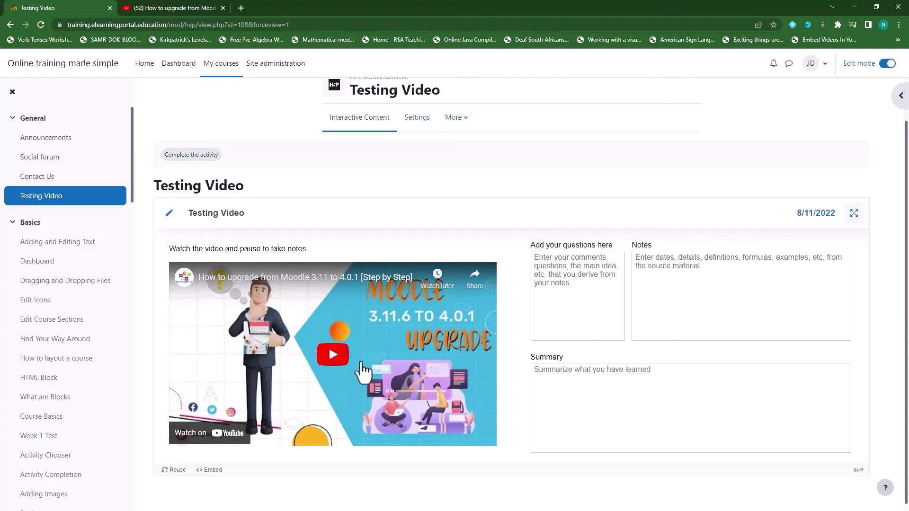
Play and pause the video, then type sample text into the question, Notes and Summary boxes.
click(341, 363)
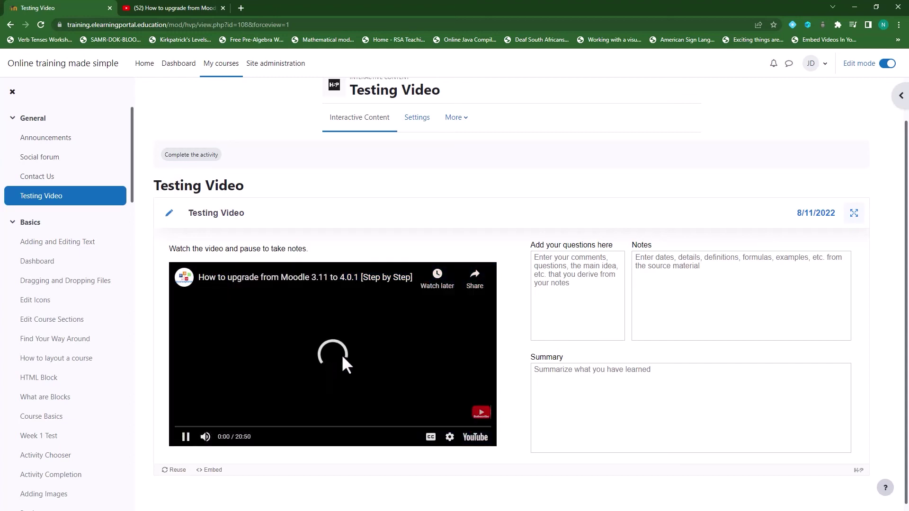
click(185, 436)
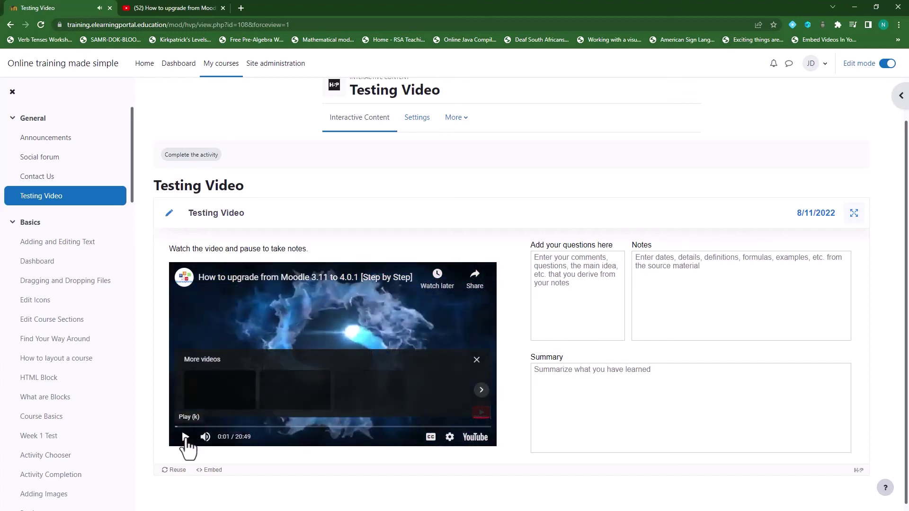
click(561, 266)
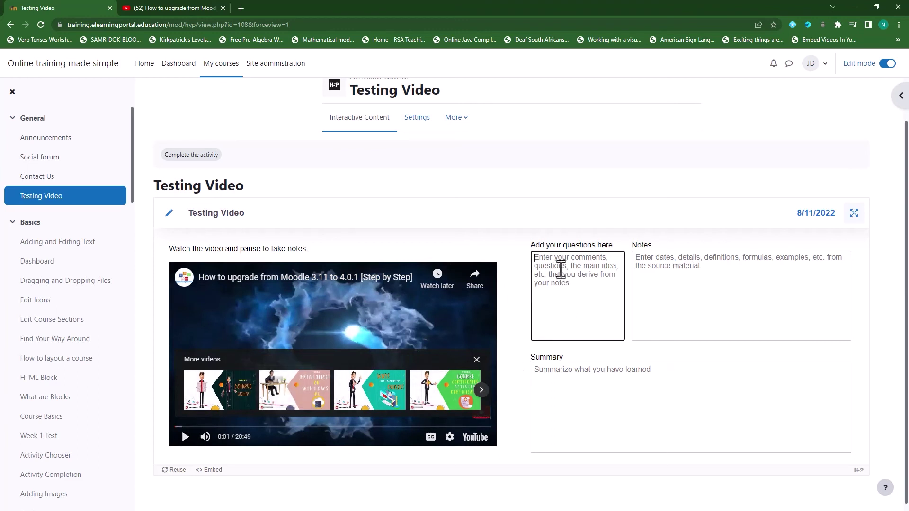
text(Question)
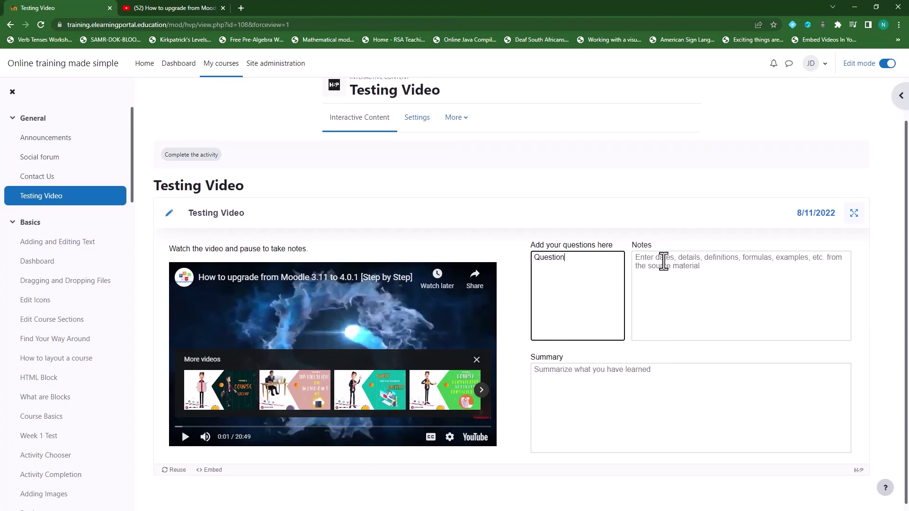
click(669, 274)
text(Make notes here)
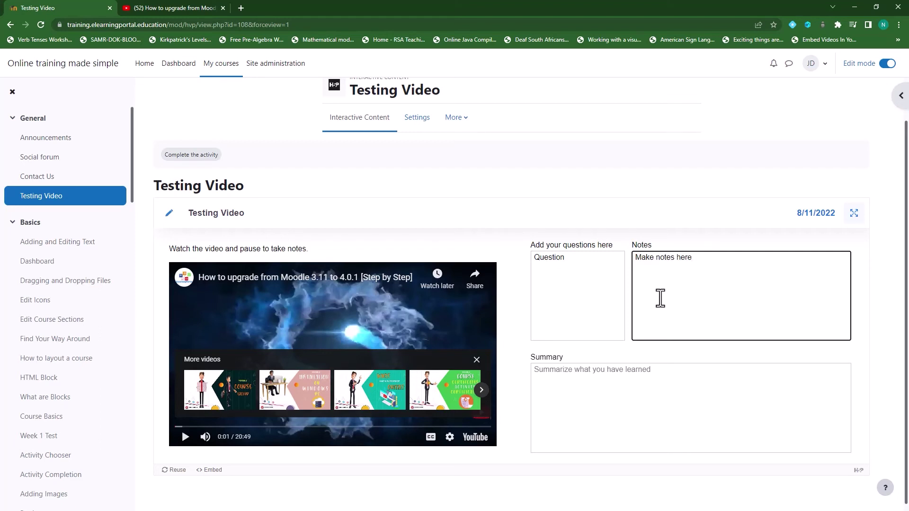
click(570, 387)
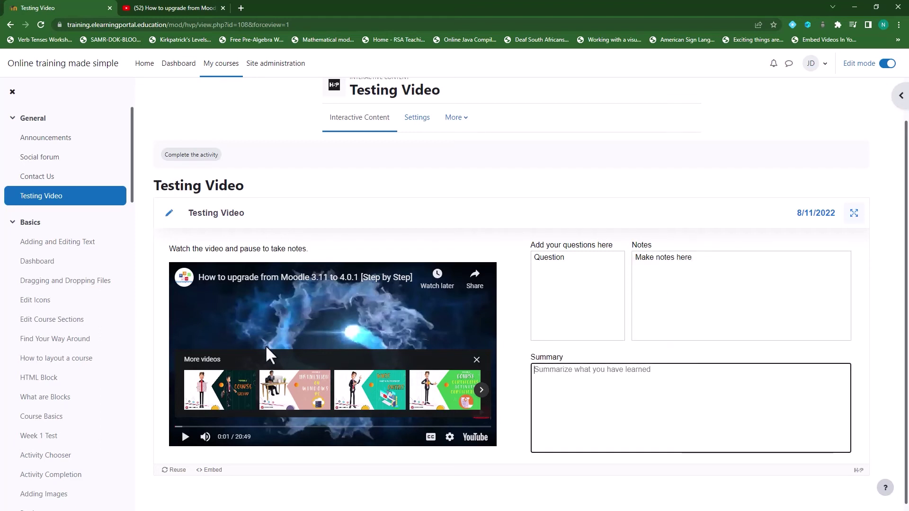
text(Summarize)
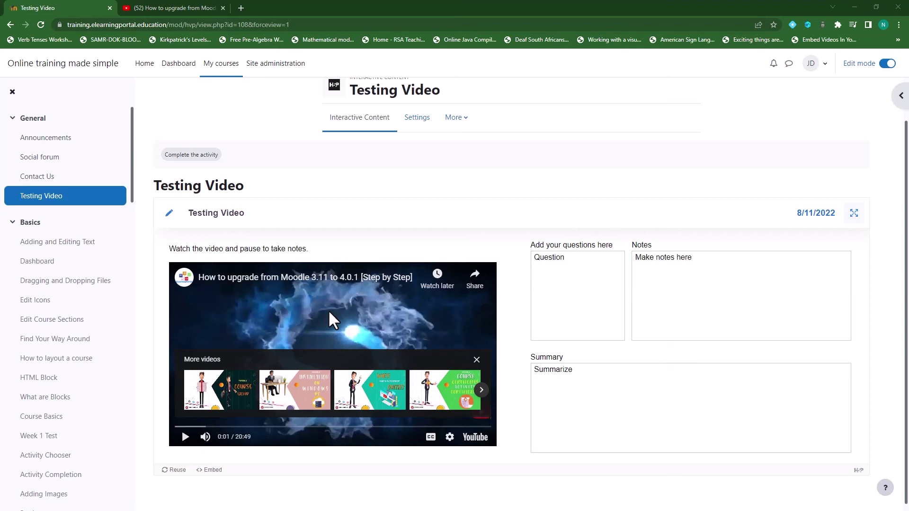
Finish typing 'Summarize', then reload the Testing Video page to empty the three boxes.
scroll(328, 309, down, 1)
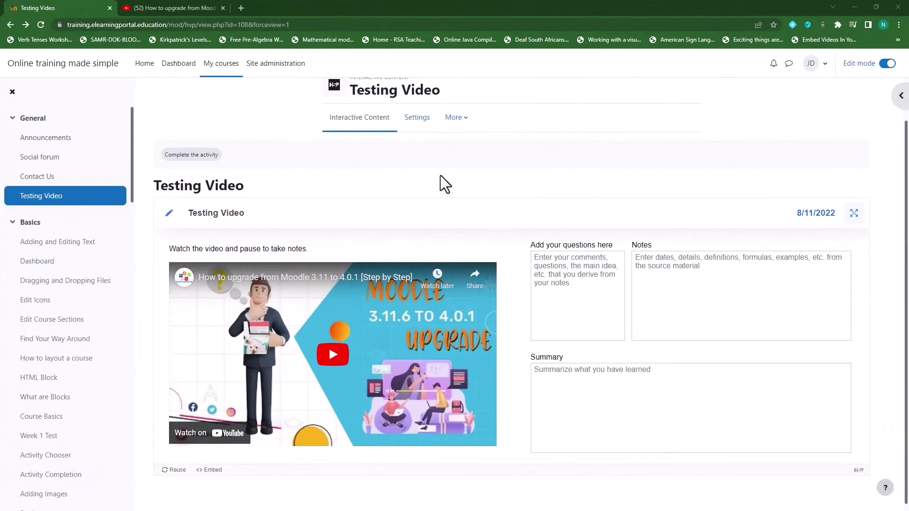
Open Testing Video's settings and expand Behavioural settings (Show notes on startup) and Text overrides and translations.
click(417, 122)
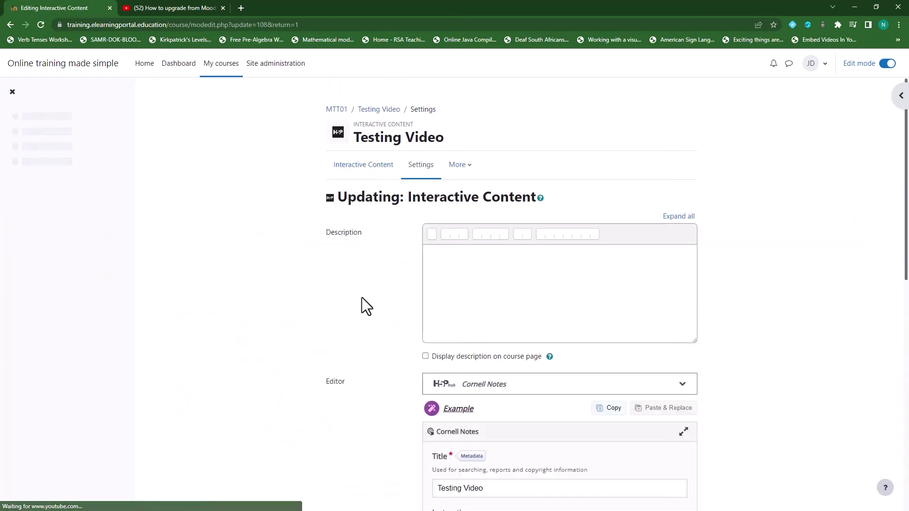
scroll(343, 299, down, 2)
scroll(362, 292, down, 7)
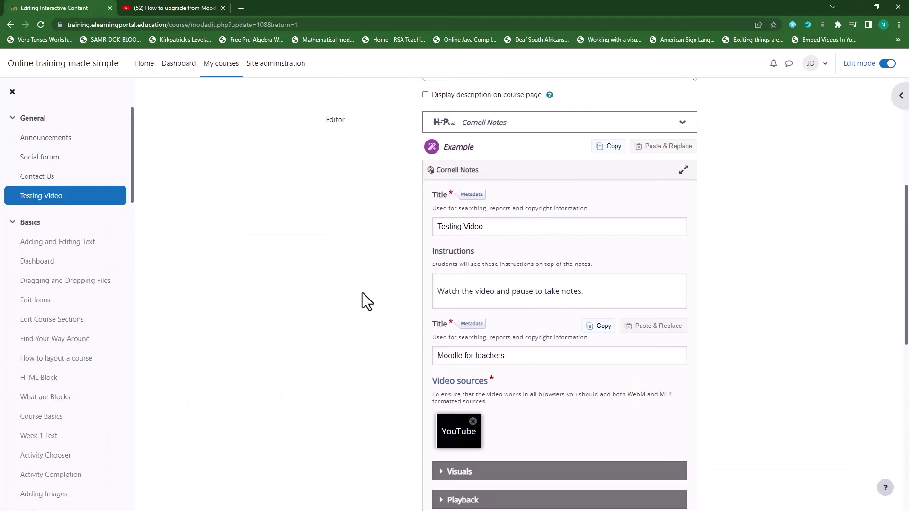
scroll(362, 293, down, 3)
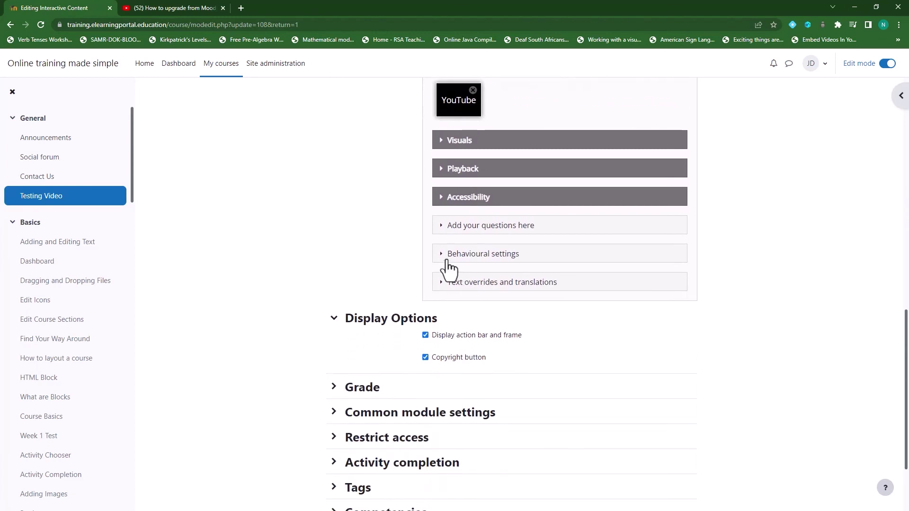
click(444, 255)
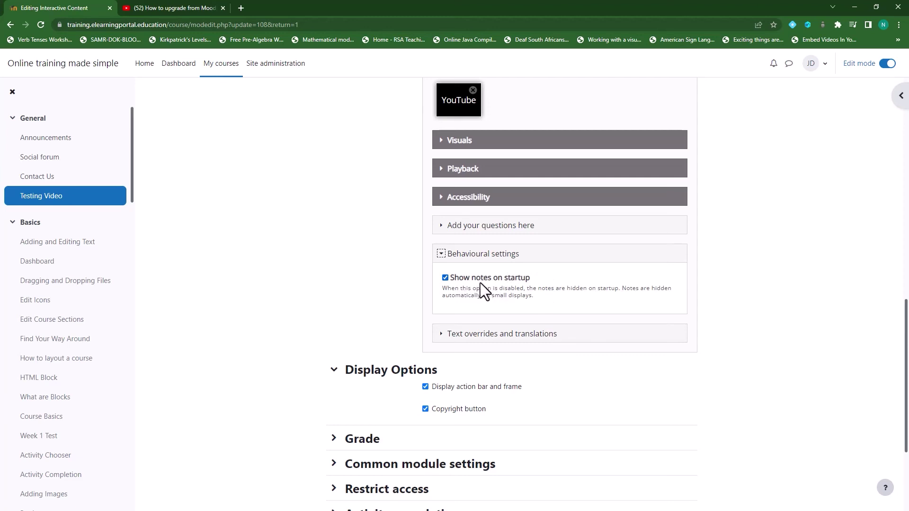
click(441, 334)
scroll(476, 334, down, 1)
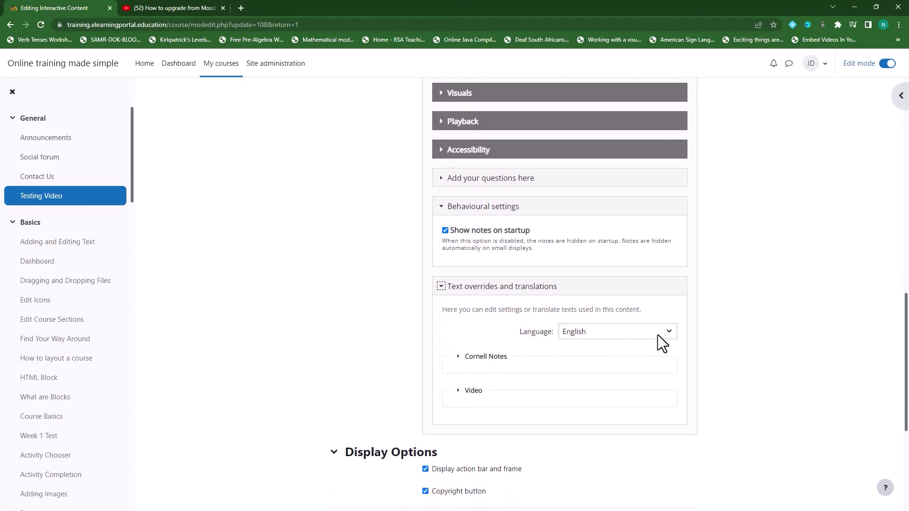
Expand the Cornell Notes text overrides to show the fullscreen and toggle title fields.
click(458, 356)
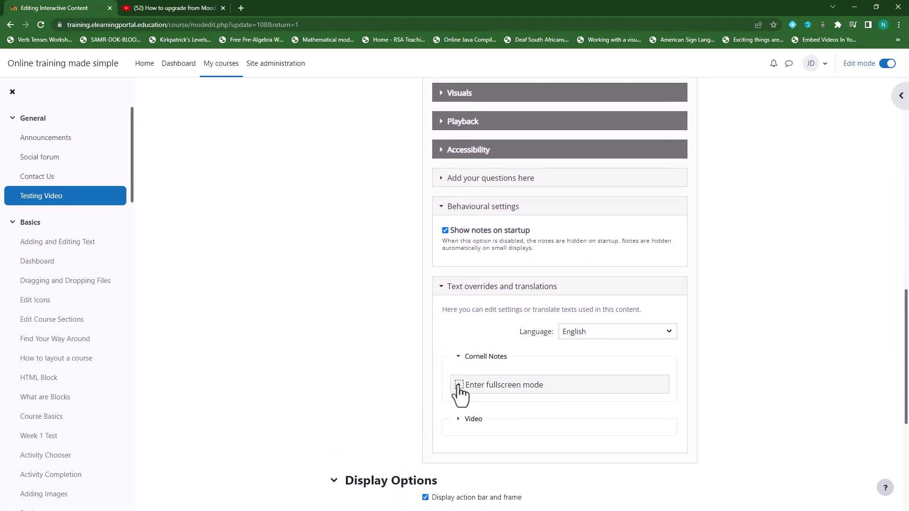
click(459, 385)
scroll(553, 417, down, 1)
scroll(553, 418, down, 3)
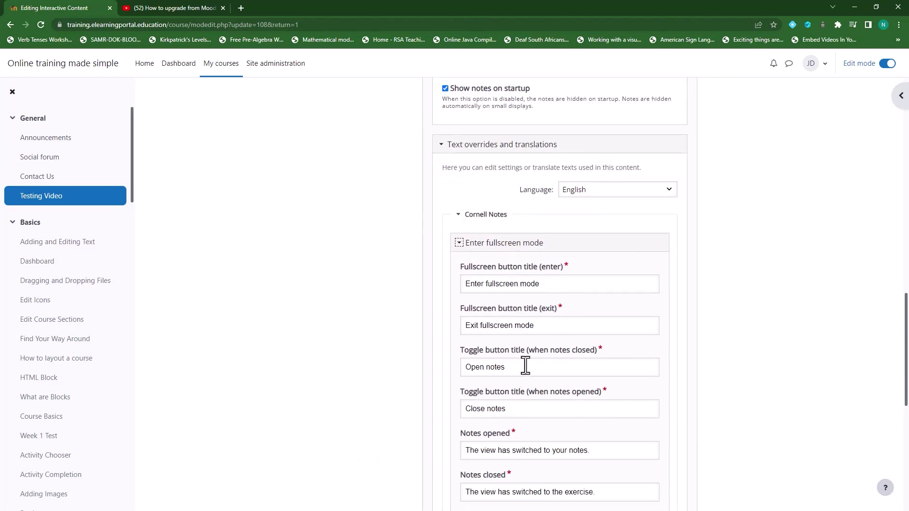
scroll(522, 349, down, 2)
scroll(522, 350, down, 2)
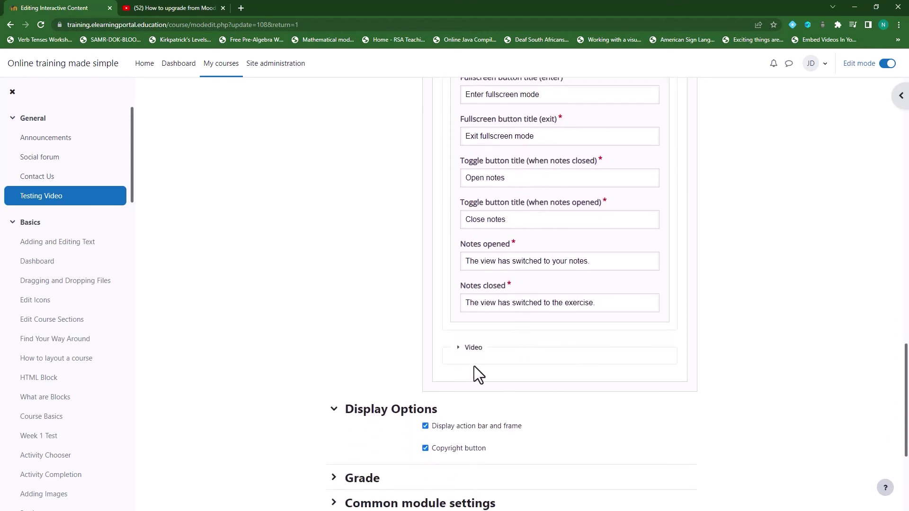
Expand the Video text overrides to review player messages like 'Video player loading...'.
click(458, 350)
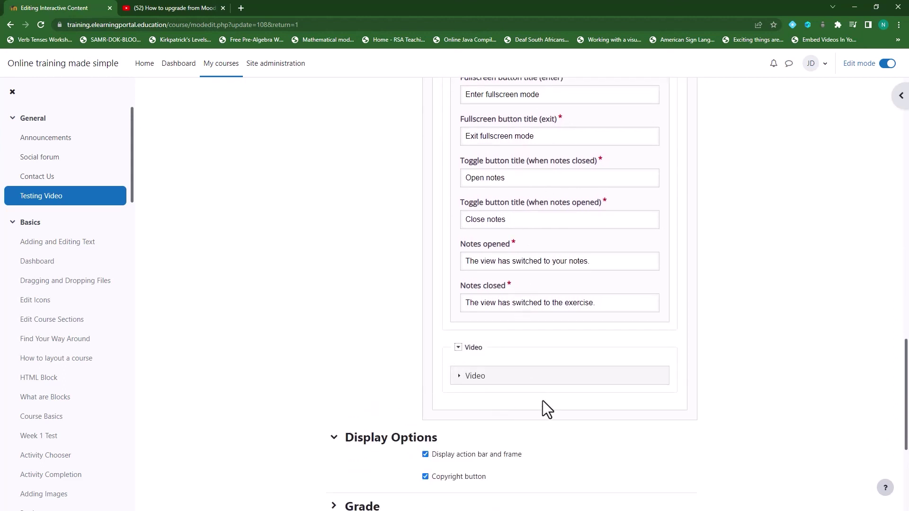
click(462, 379)
scroll(517, 426, down, 2)
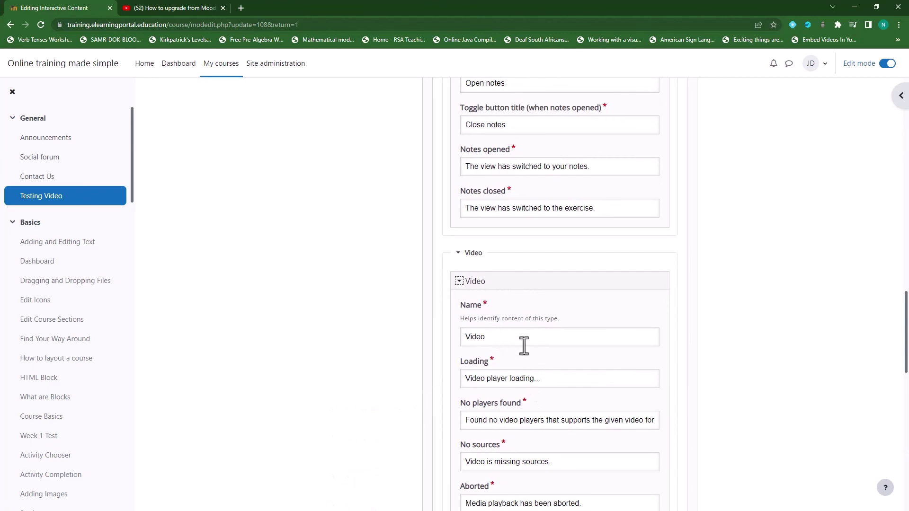
scroll(497, 336, down, 2)
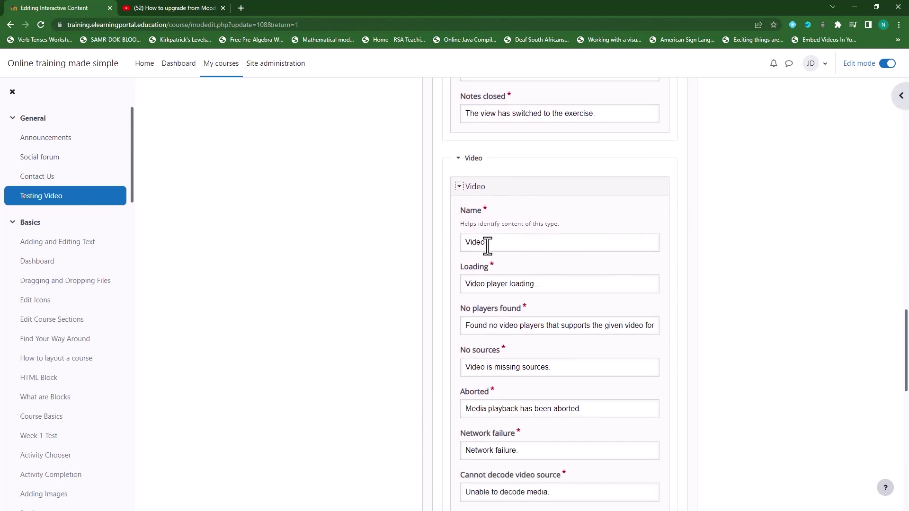
scroll(517, 410, down, 1)
scroll(521, 339, down, 10)
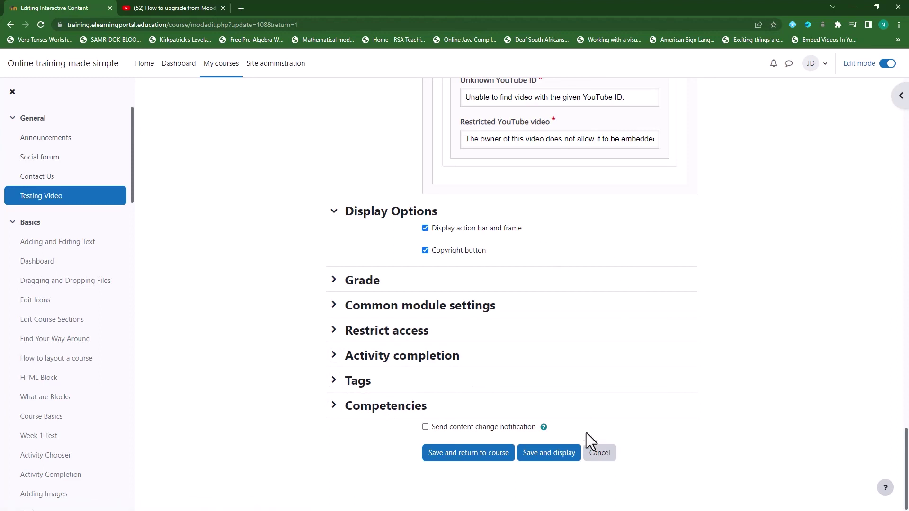
Save and display the Testing Video activity with its YouTube video and empty note boxes.
click(548, 455)
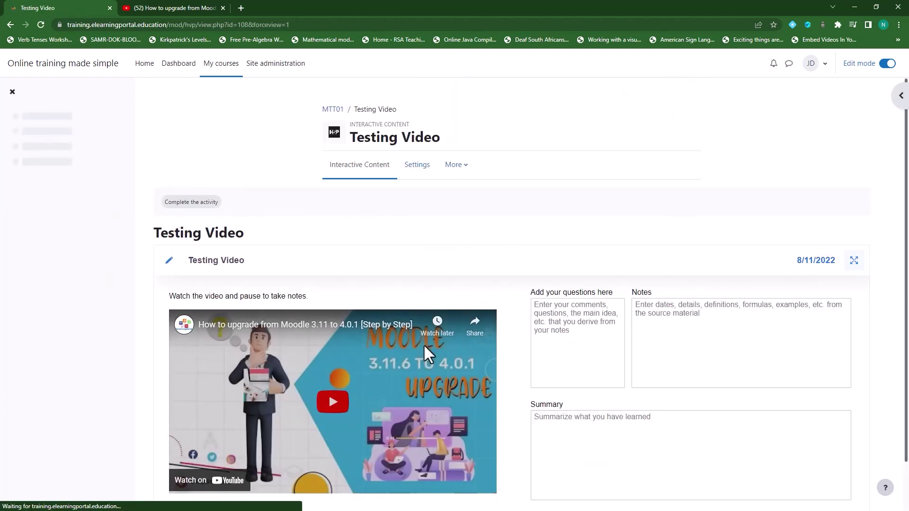
scroll(426, 340, down, 1)
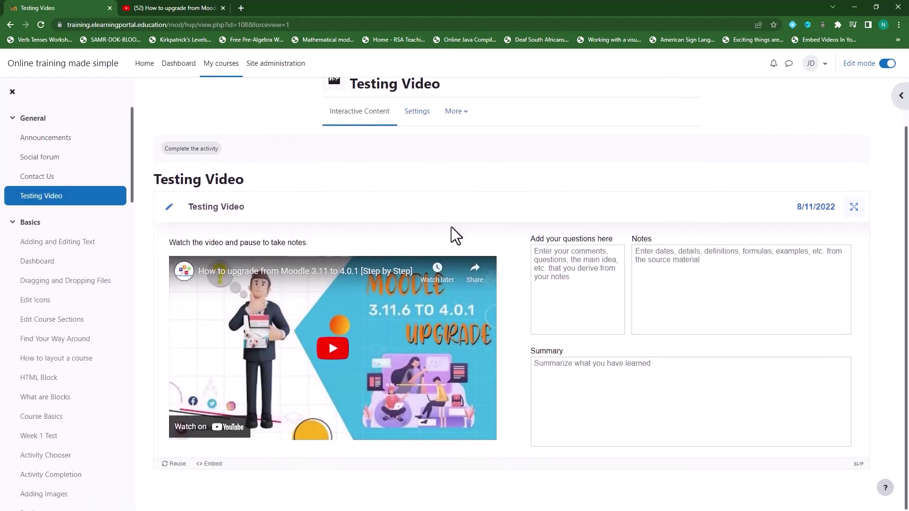
scroll(449, 232, up, 1)
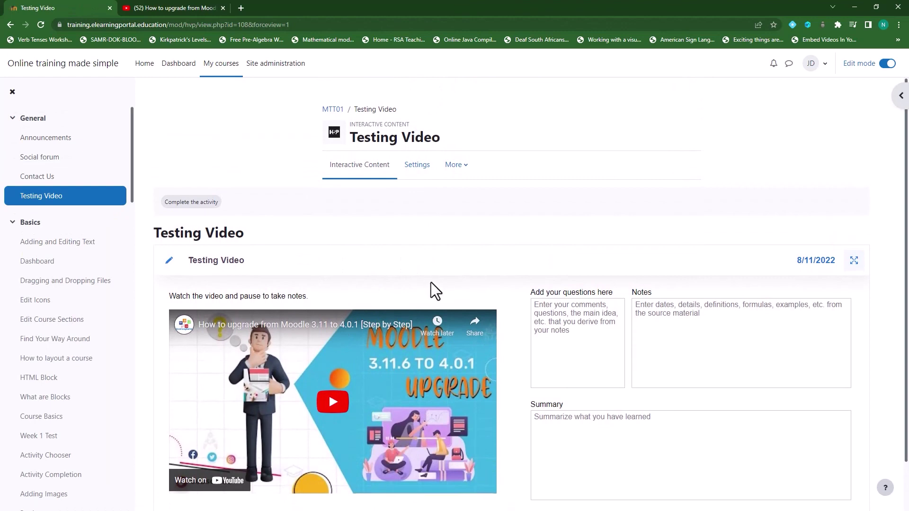
click(331, 109)
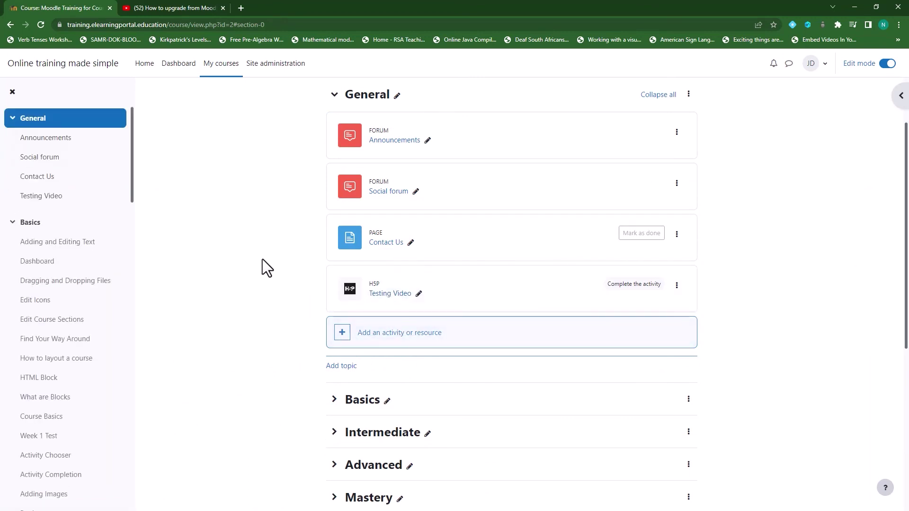
click(394, 295)
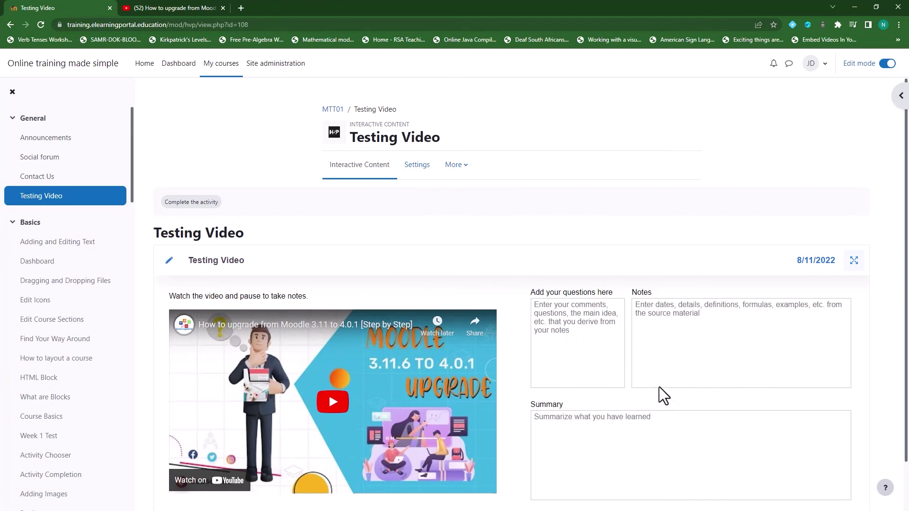
scroll(595, 374, down, 2)
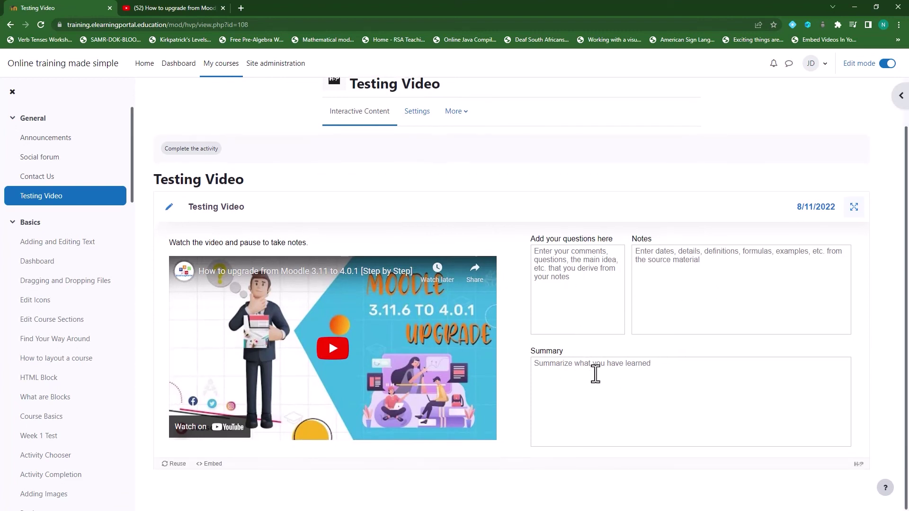